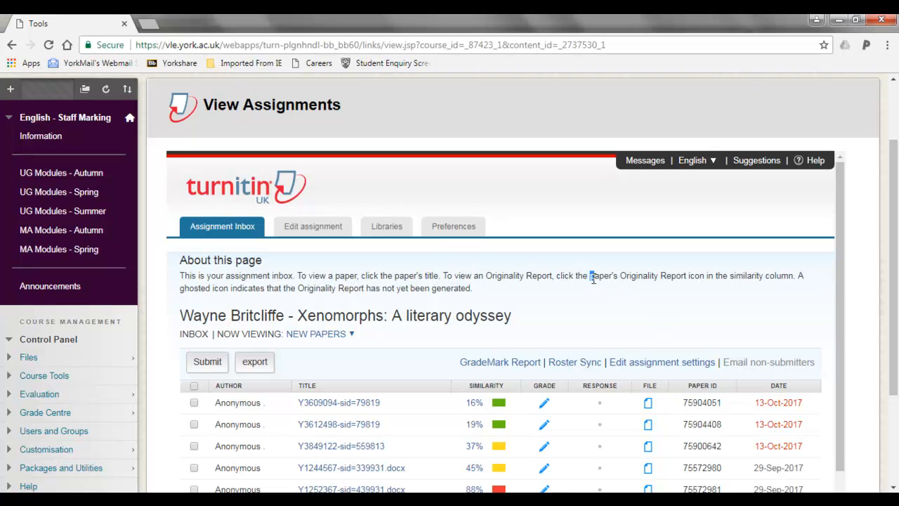
Open the similarity report of the second paper in the assignment inbox and view its active layers.
scroll(592, 278, down, 3)
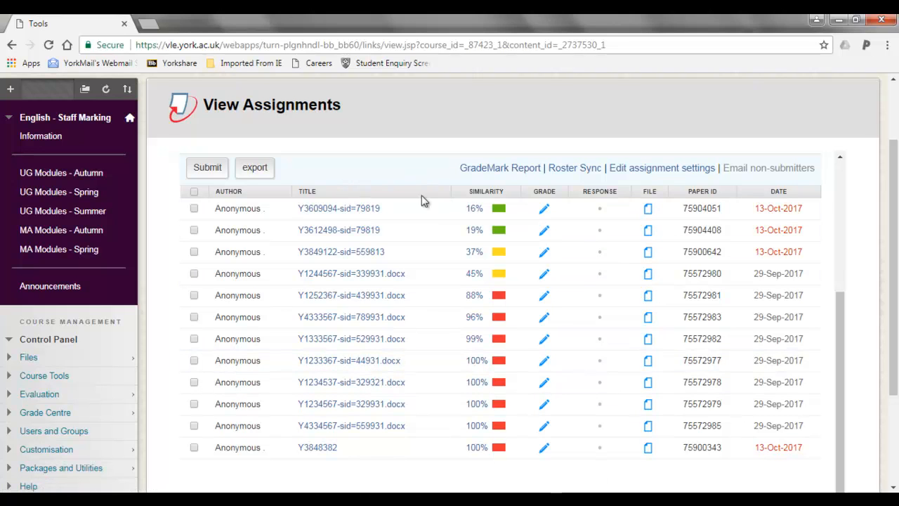
click(474, 232)
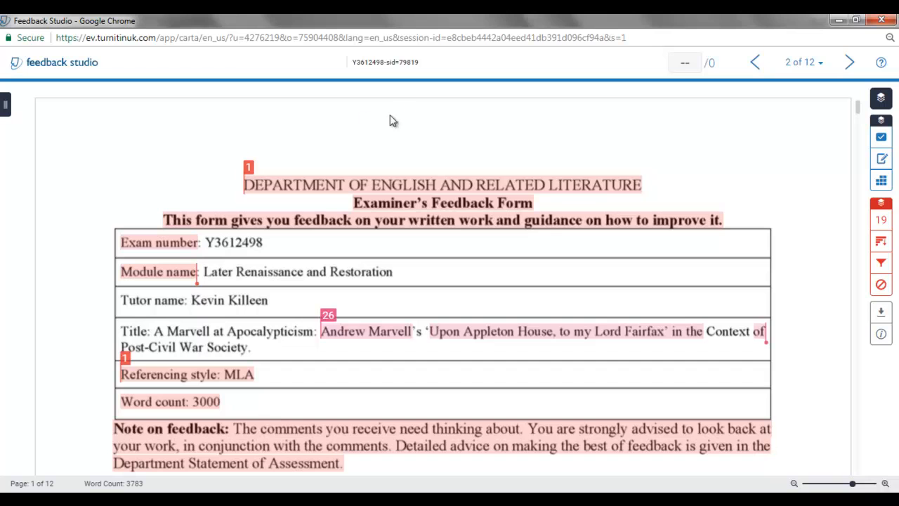
click(881, 97)
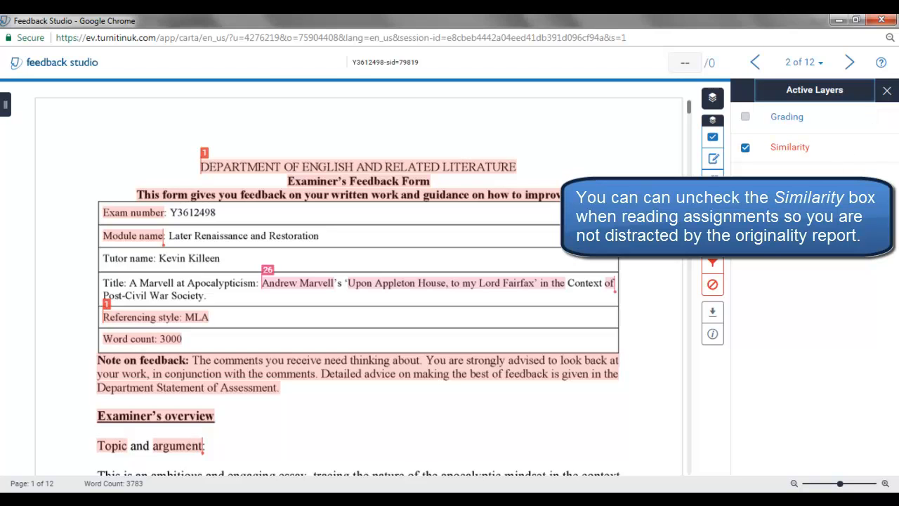
click(711, 99)
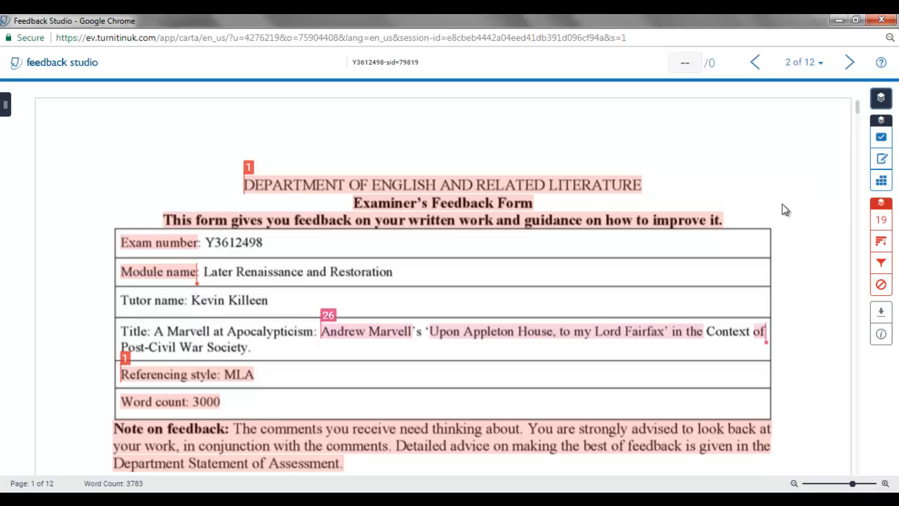
Preview the text matches for sources 1 and 26 in the match overview, and display the list of all sources.
click(881, 221)
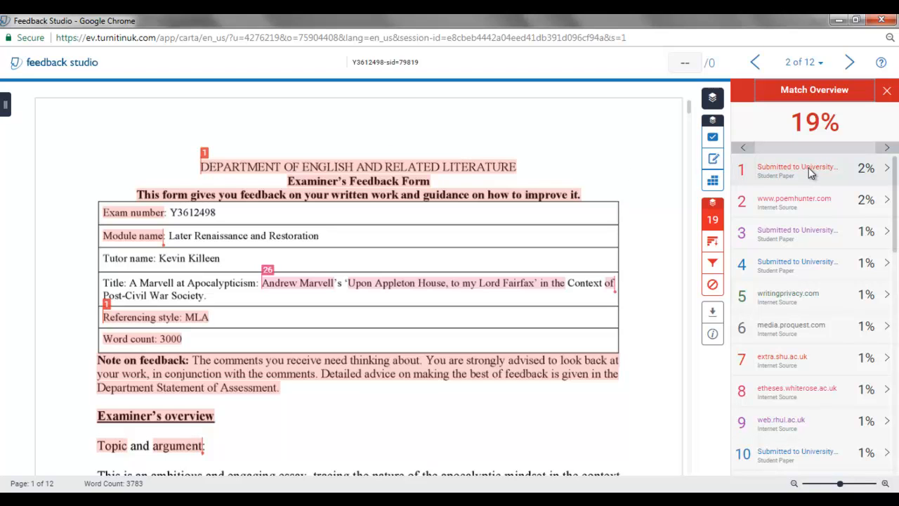
click(834, 181)
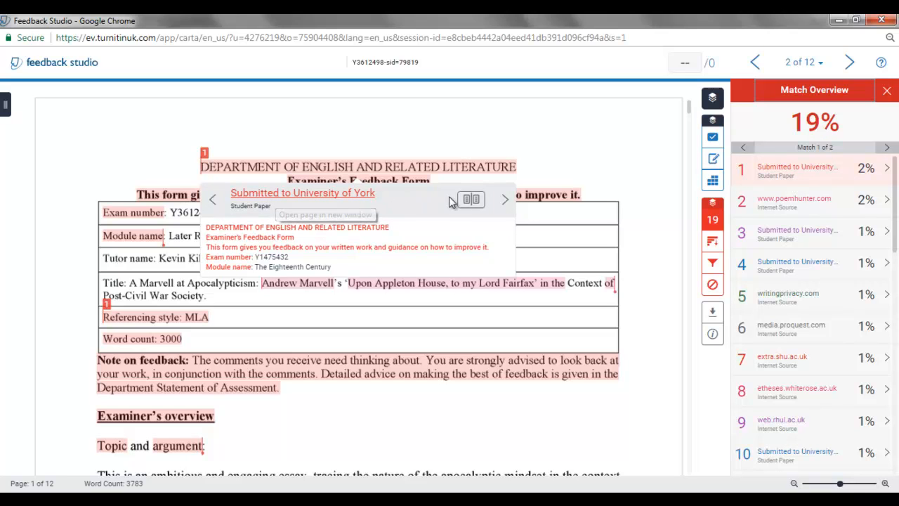
click(616, 125)
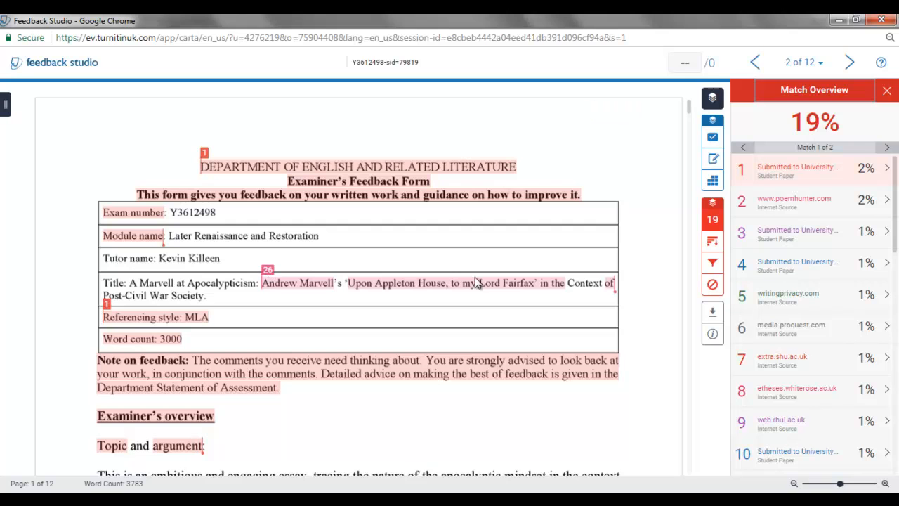
drag(894, 179, 894, 371)
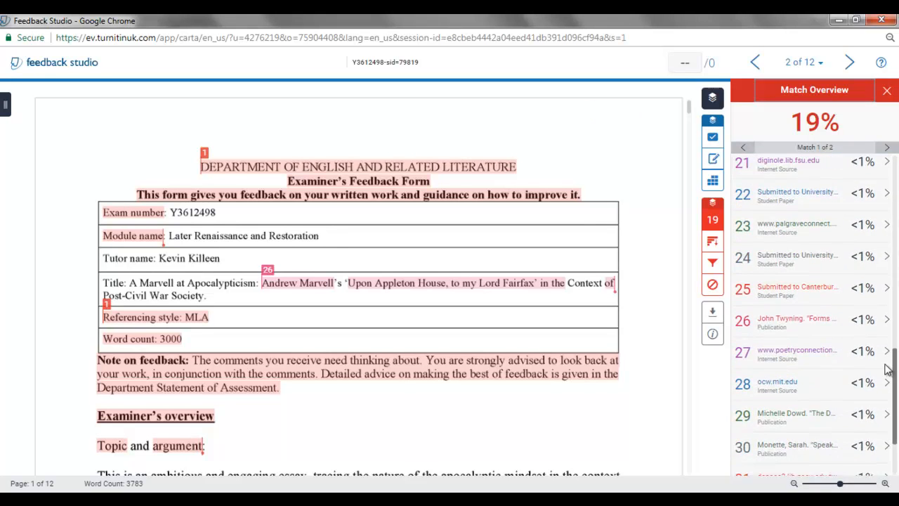
click(765, 323)
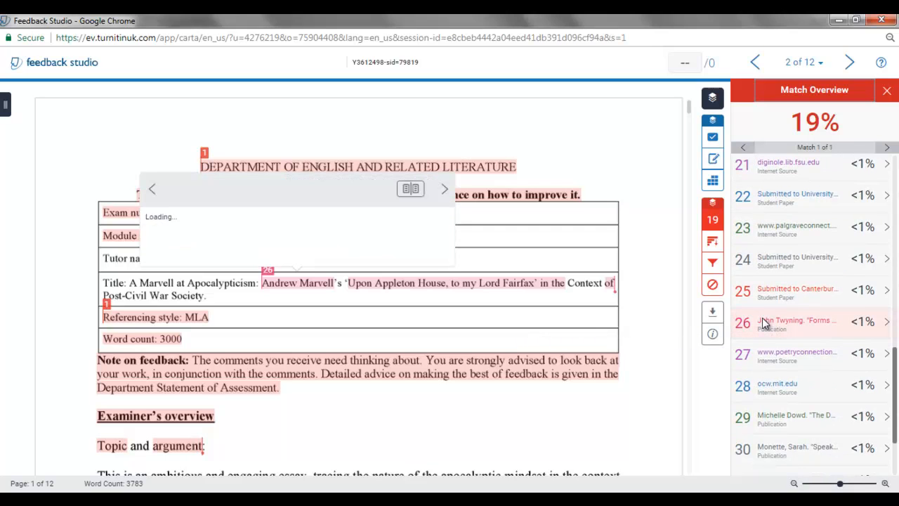
click(570, 266)
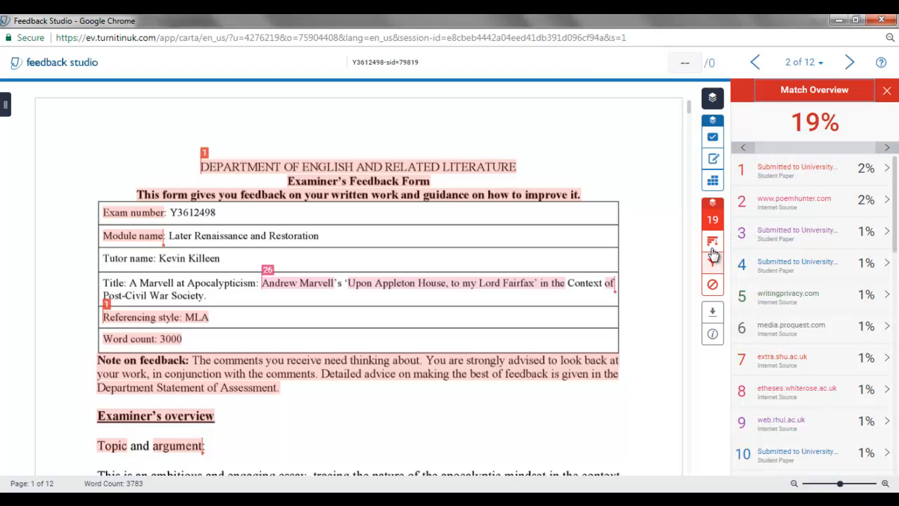
click(712, 243)
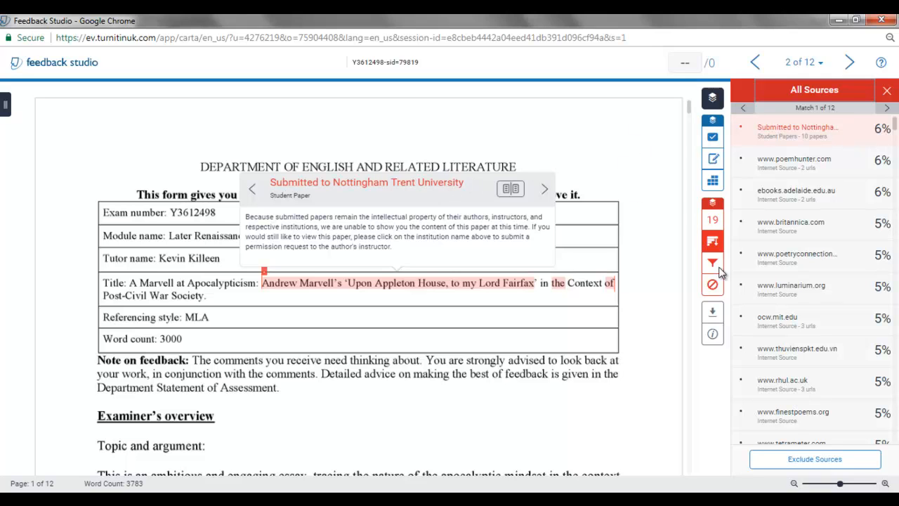
click(607, 171)
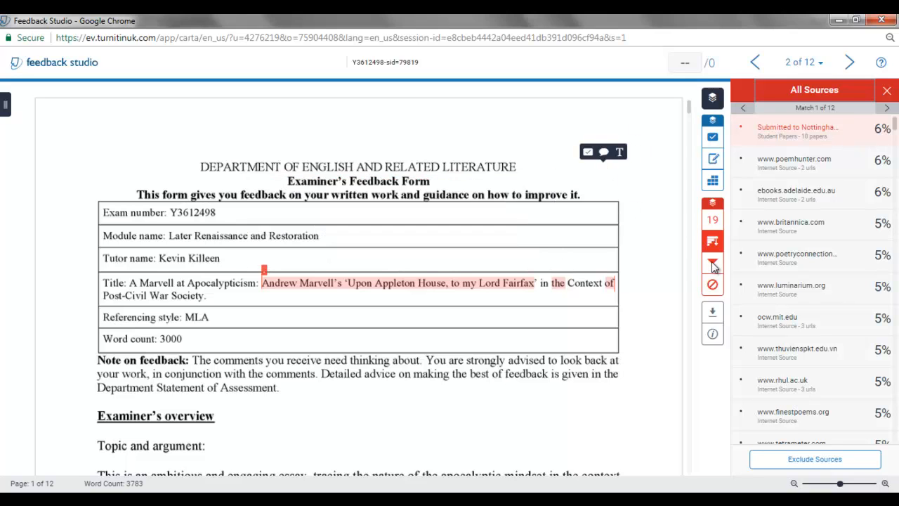
Filter the similarity report to exclude quotes, the bibliography and sources of less than 10 words.
click(712, 265)
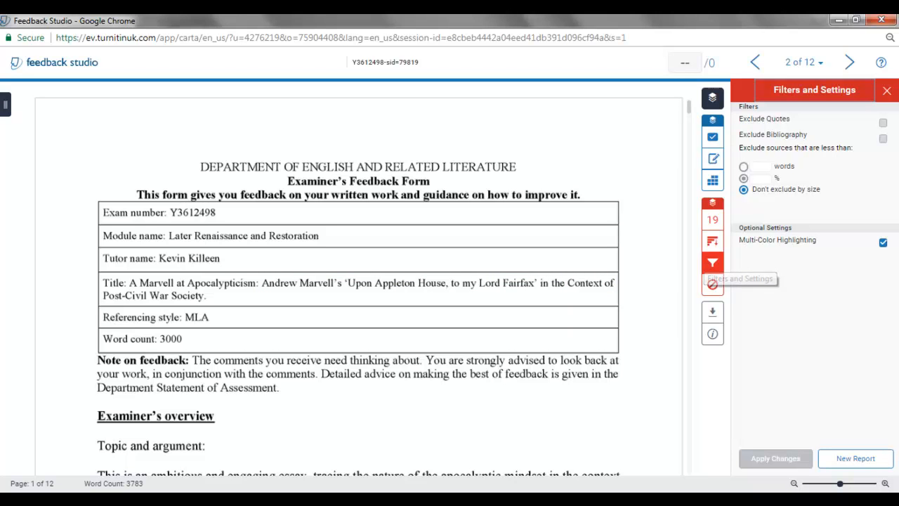
click(883, 124)
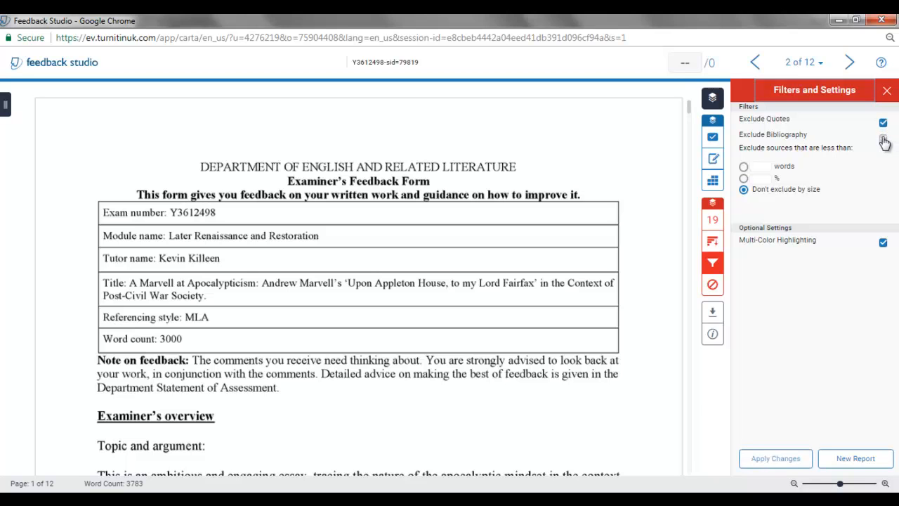
click(882, 138)
click(743, 179)
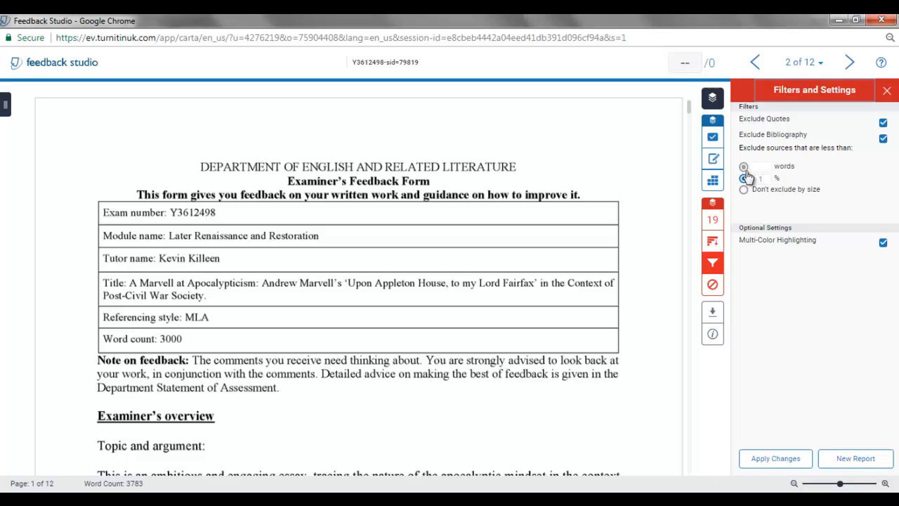
click(765, 179)
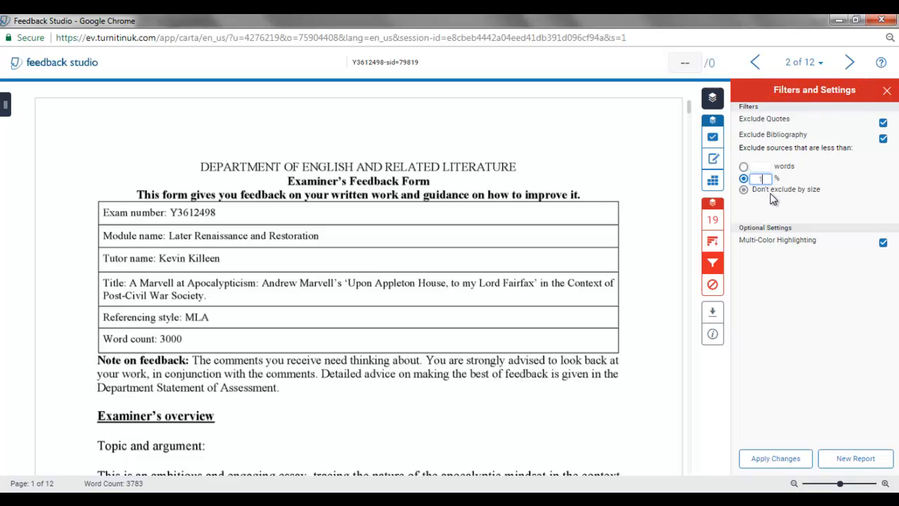
click(743, 167)
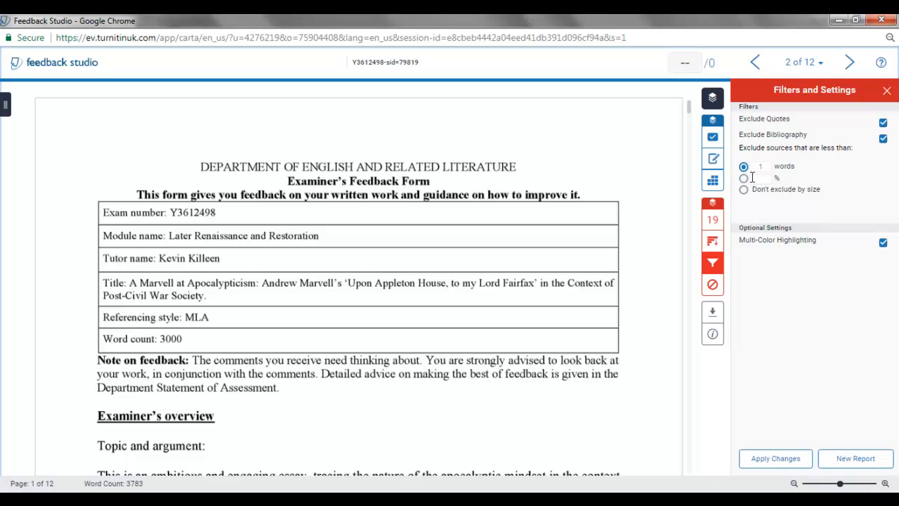
click(766, 167)
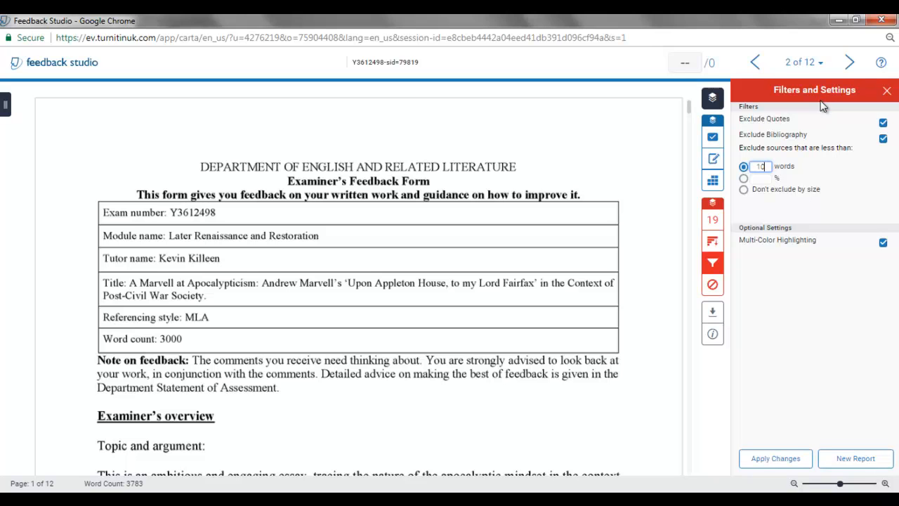
click(766, 457)
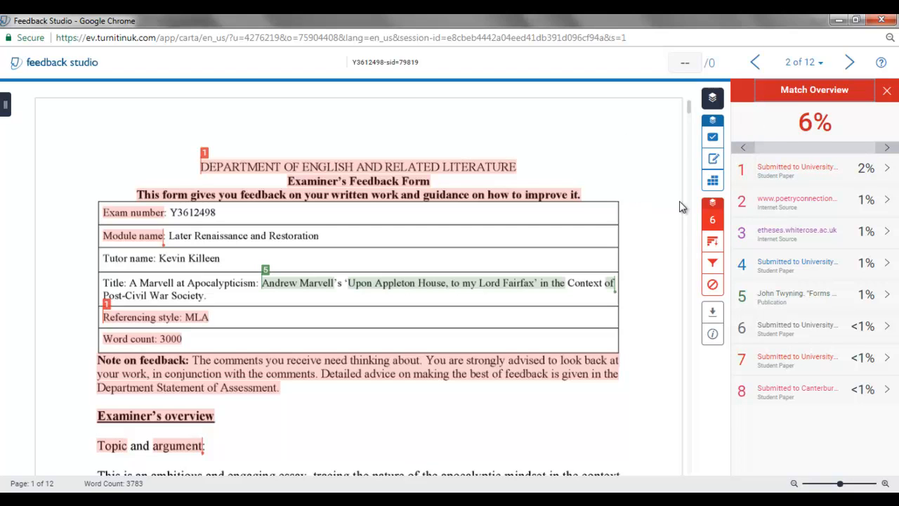
Review the applied filters and examine the match highlighting on page 4 and in the bibliography on page 11.
click(712, 264)
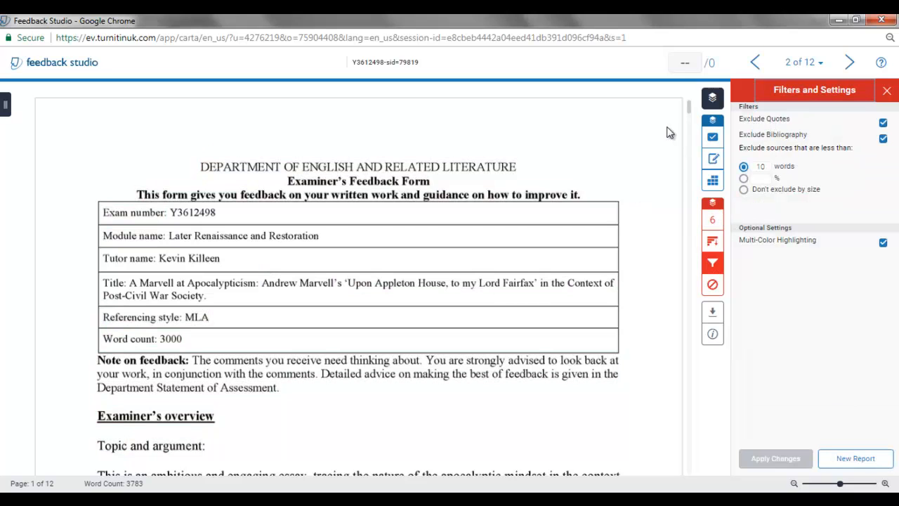
drag(688, 106, 690, 217)
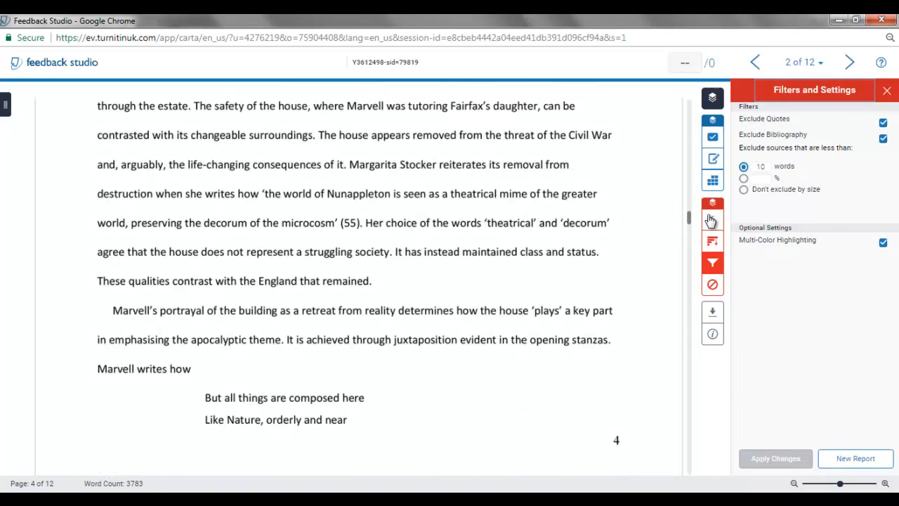
click(714, 220)
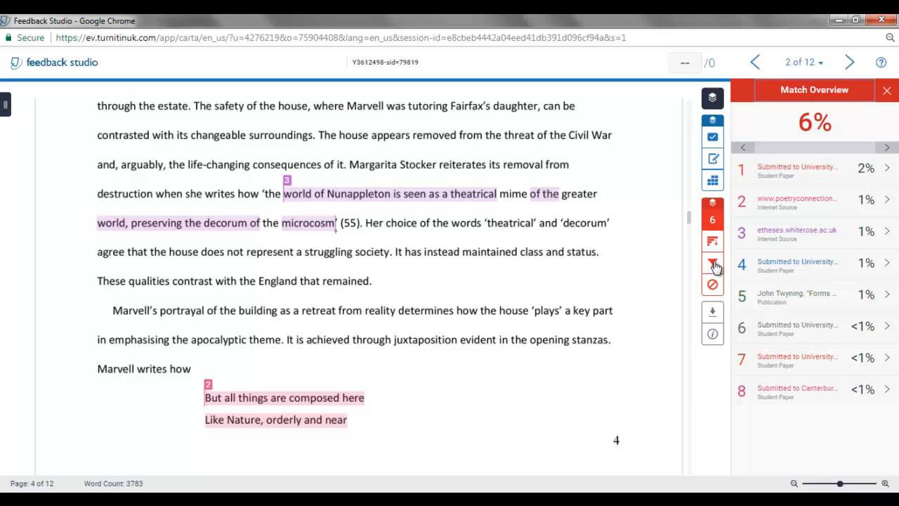
drag(690, 216, 688, 435)
scroll(375, 234, up, 6)
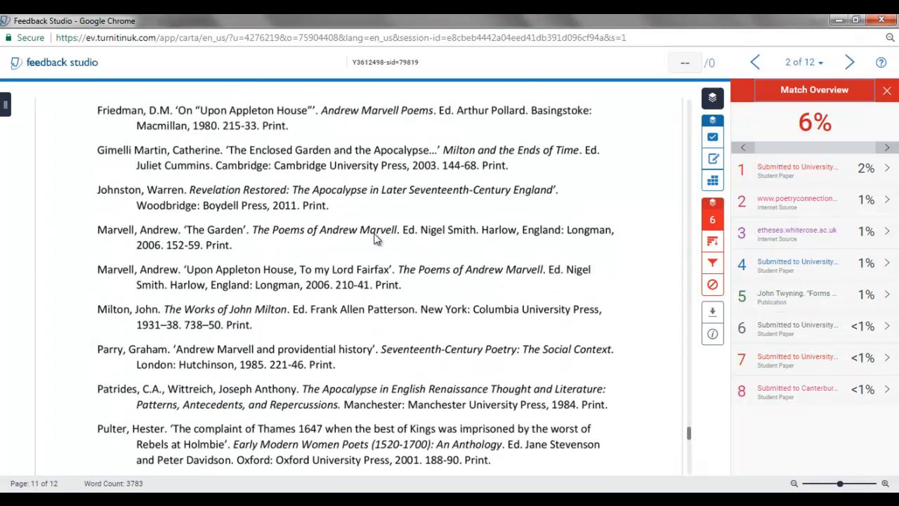
scroll(375, 232, down, 5)
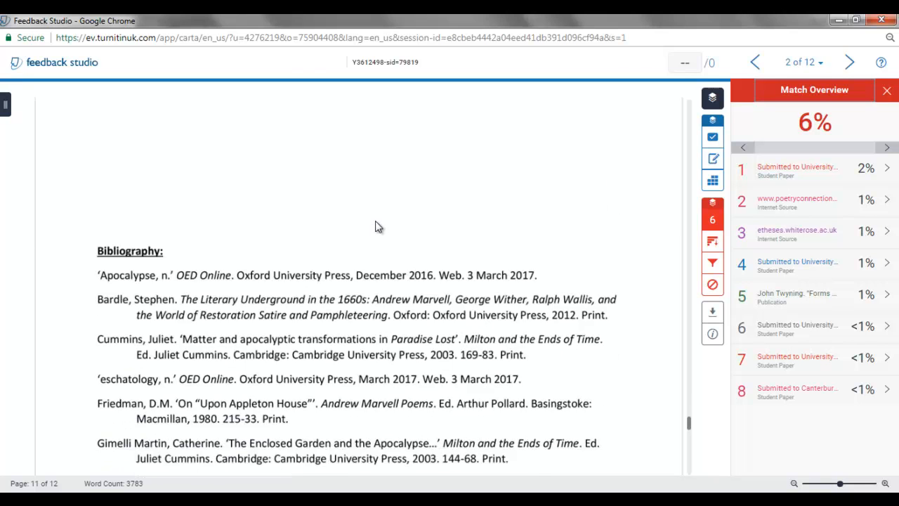
scroll(375, 212, down, 1)
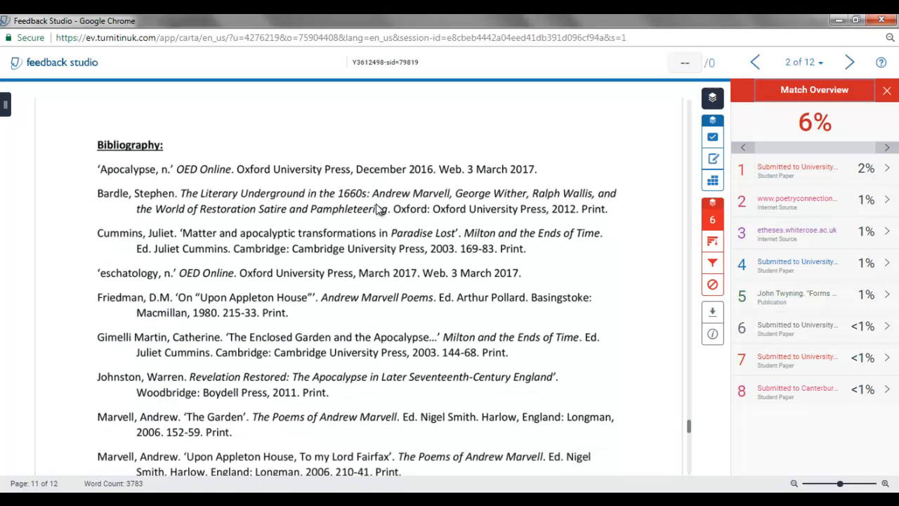
Include quotes and the bibliography in the similarity report again, and set the filter to Don't exclude by size.
click(713, 264)
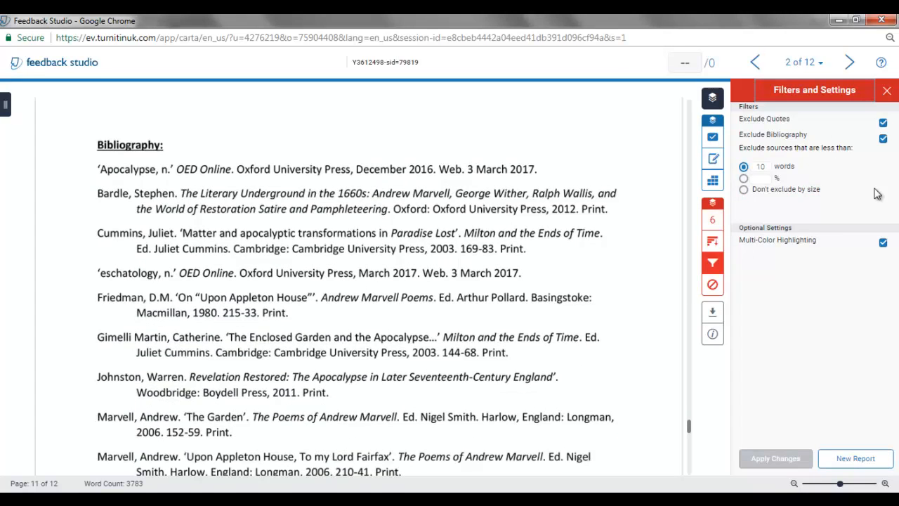
click(884, 138)
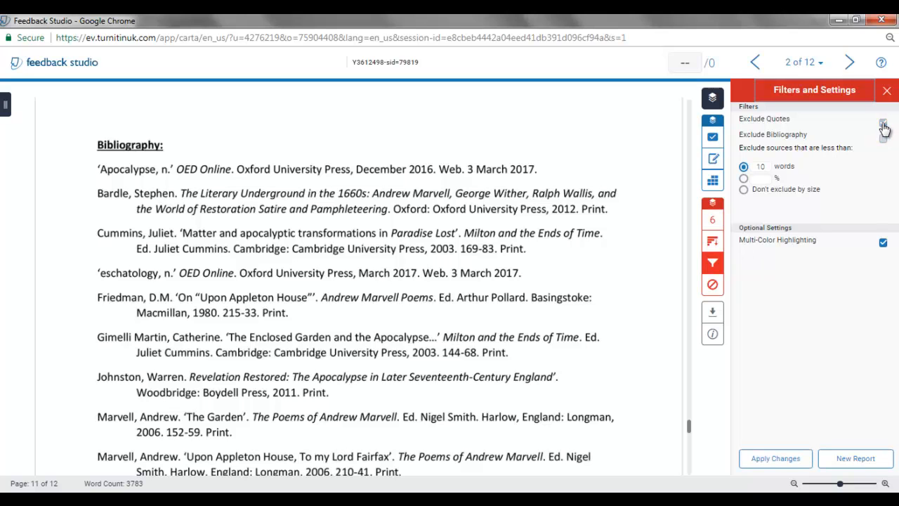
click(744, 189)
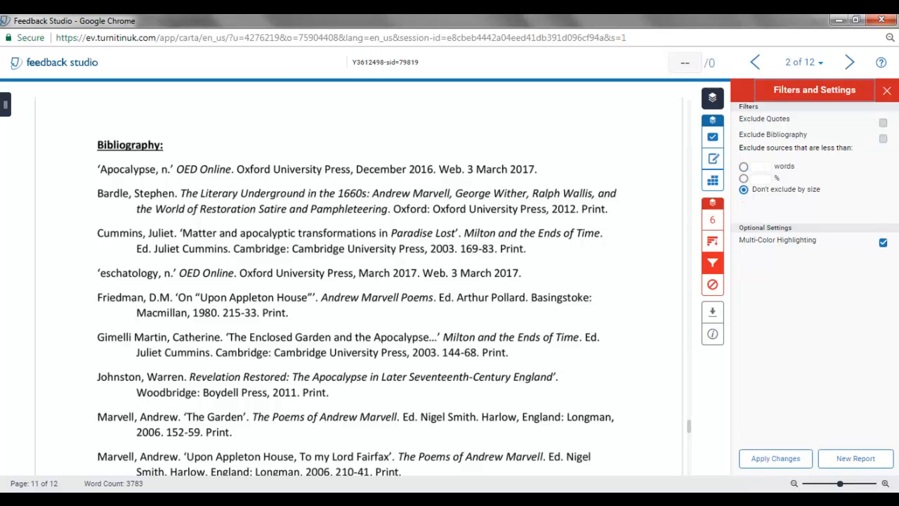
click(772, 460)
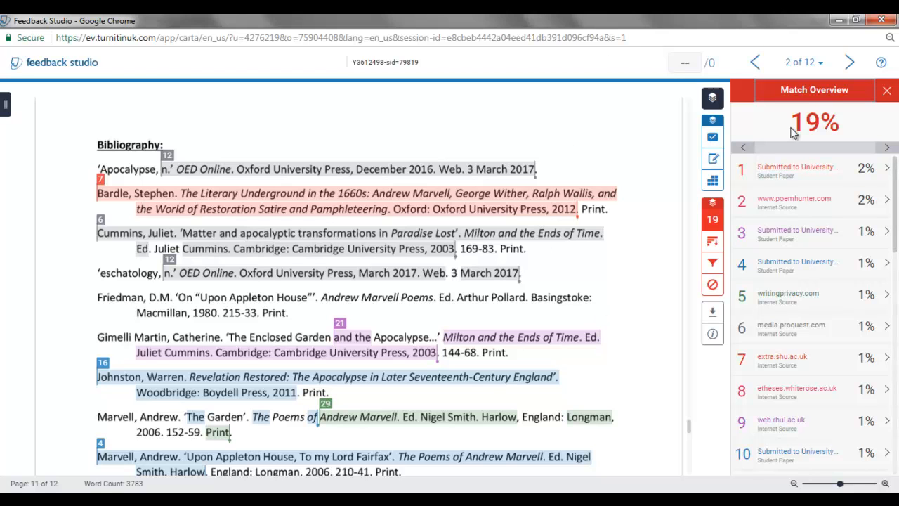
Examine the highlighted matches throughout the bibliography and return to the paper's first page.
scroll(502, 232, down, 5)
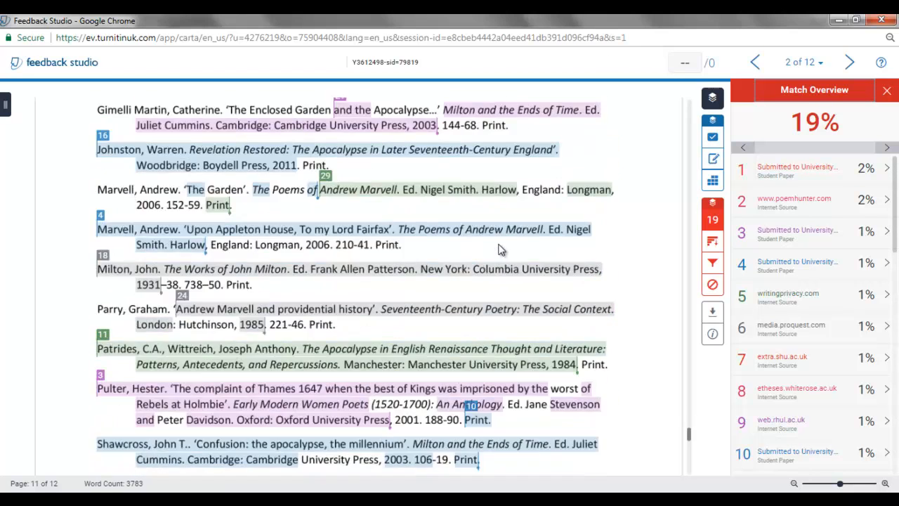
scroll(500, 247, up, 9)
scroll(499, 245, down, 1)
scroll(500, 245, down, 3)
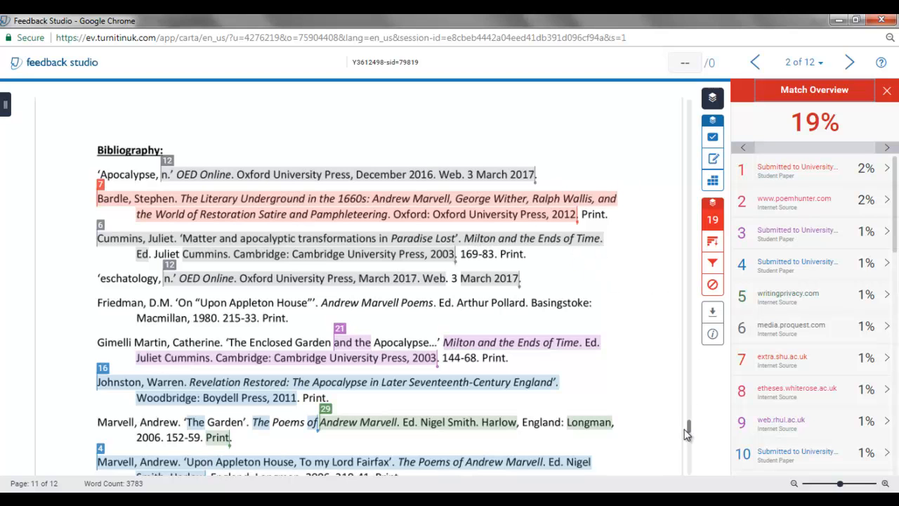
drag(690, 431, 690, 94)
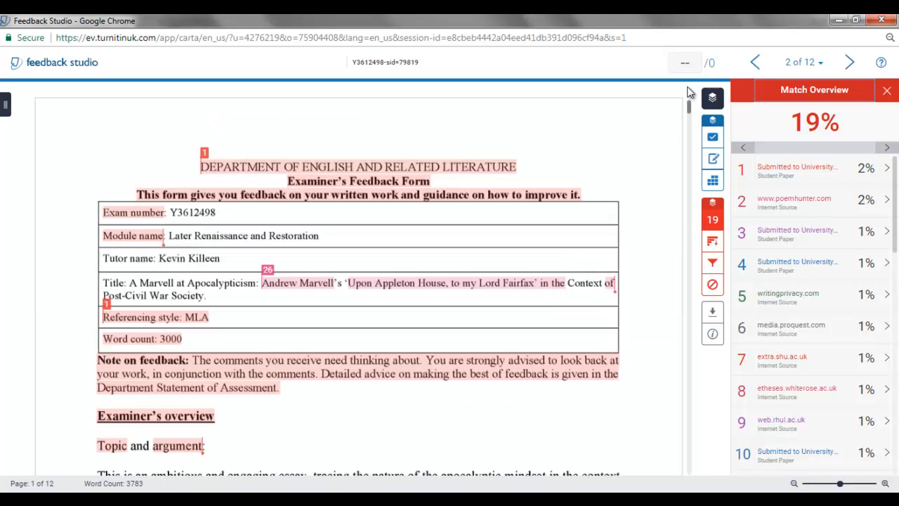
Check the report's excluded sources and display the match breakdown for source 1 in the match overview.
click(714, 288)
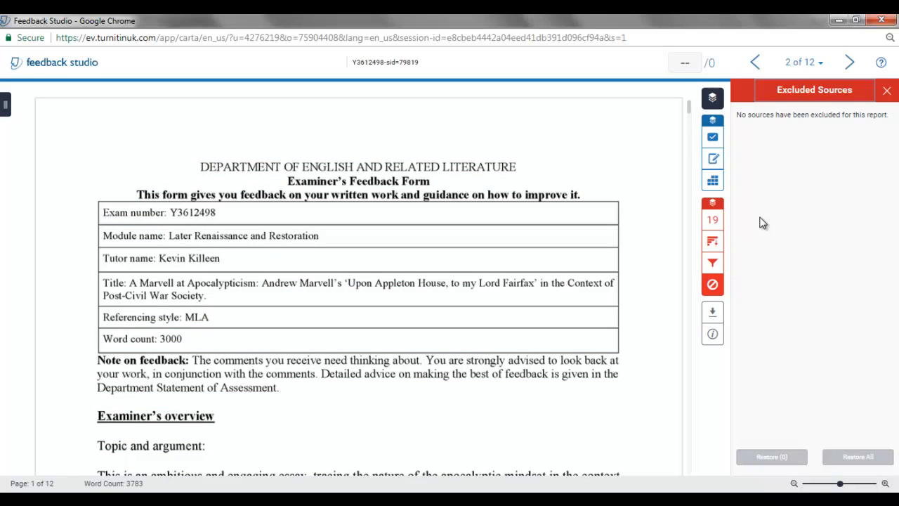
click(711, 221)
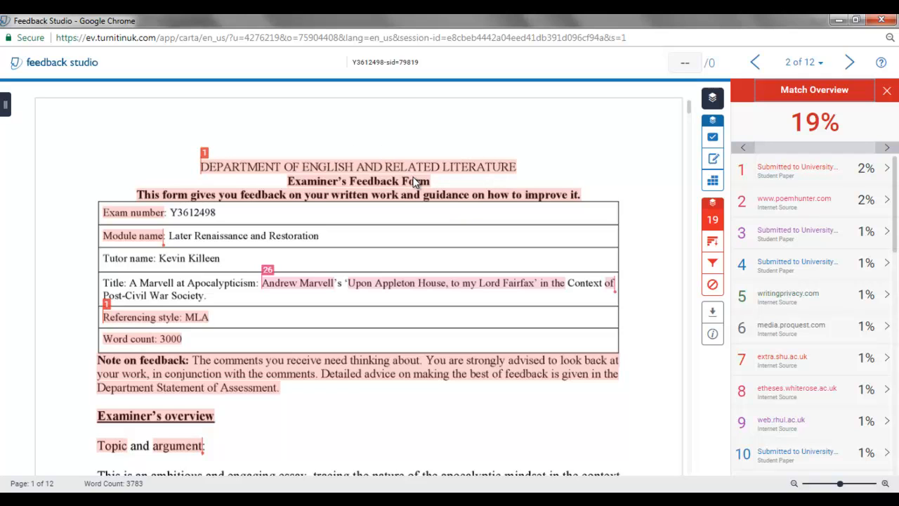
click(886, 171)
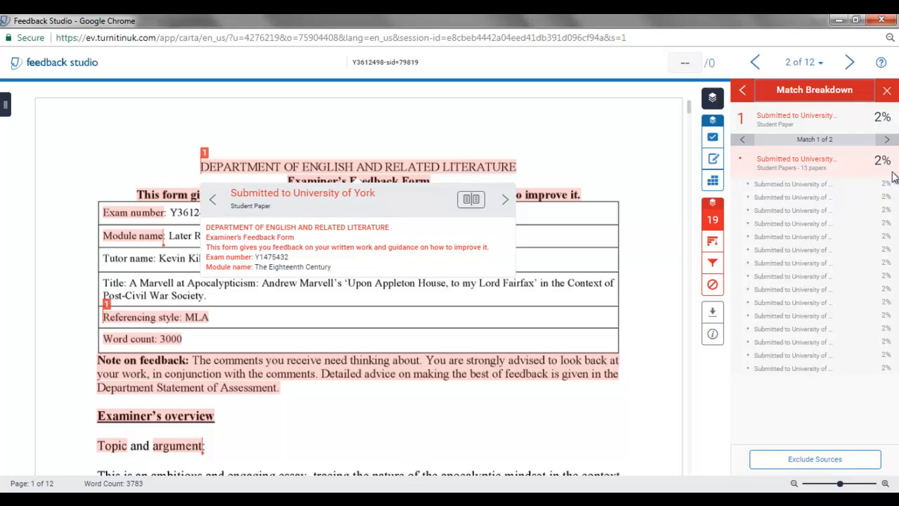
Exclude all 15 University of York student papers in source 1's match breakdown from the similarity report.
click(828, 462)
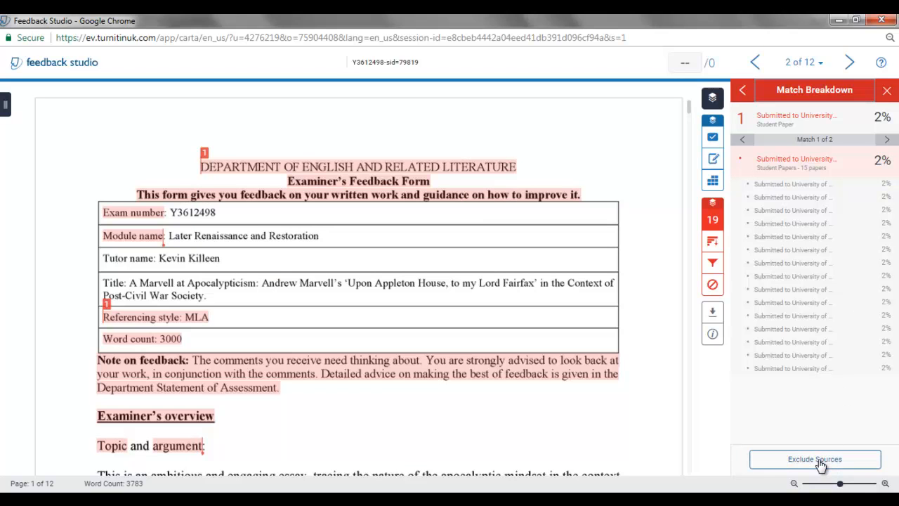
click(818, 460)
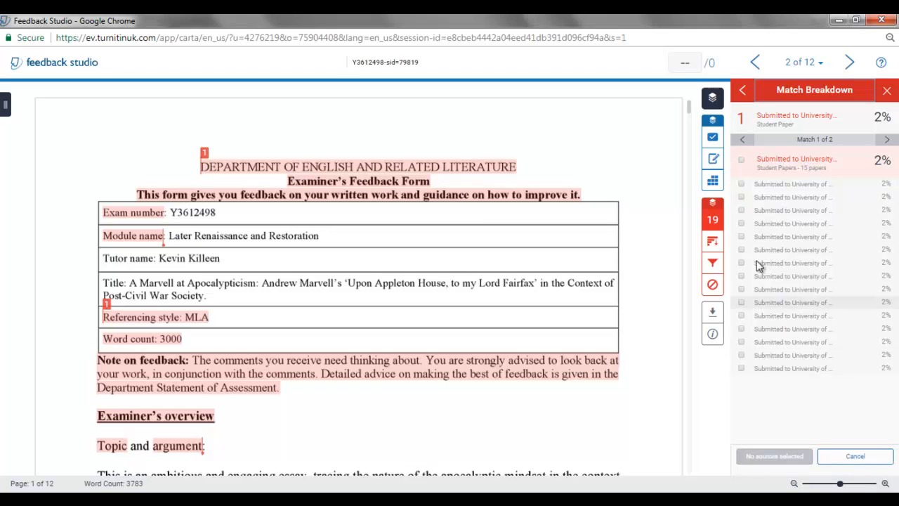
click(742, 161)
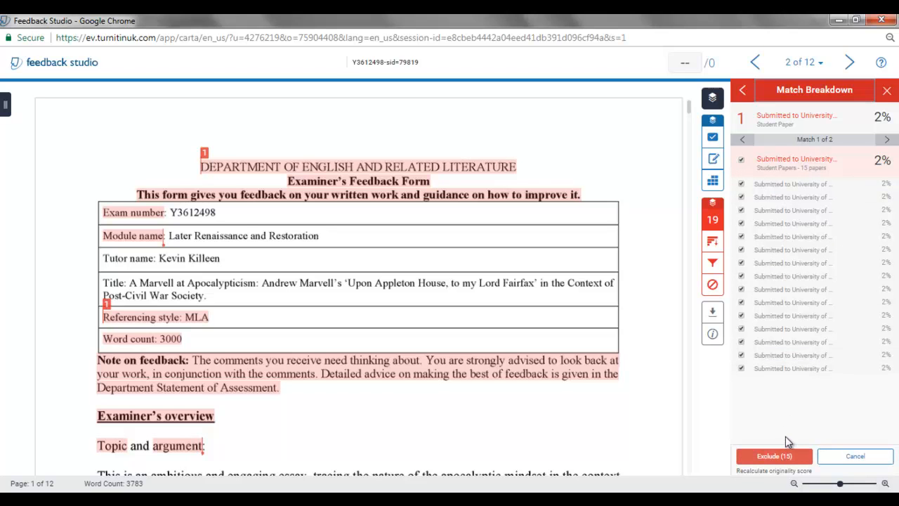
click(773, 457)
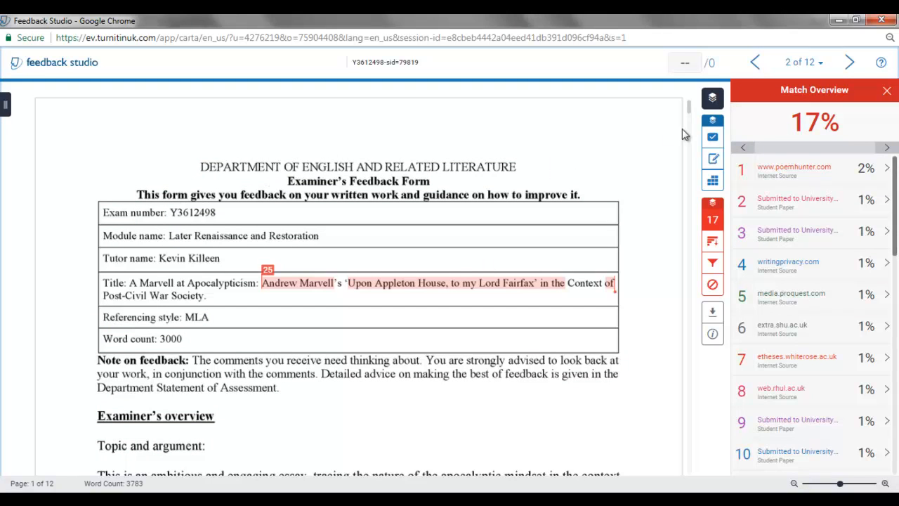
Restore all excluded sources to the similarity report and return to the match overview.
click(712, 285)
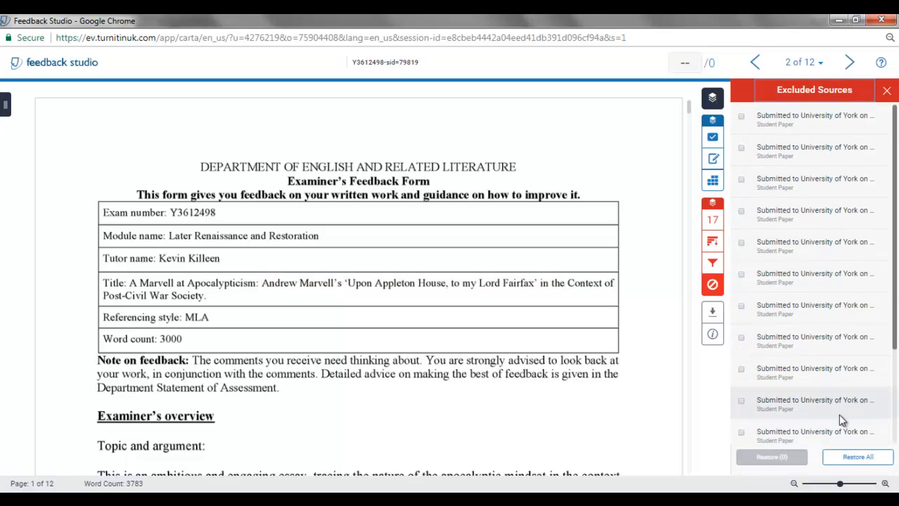
click(858, 457)
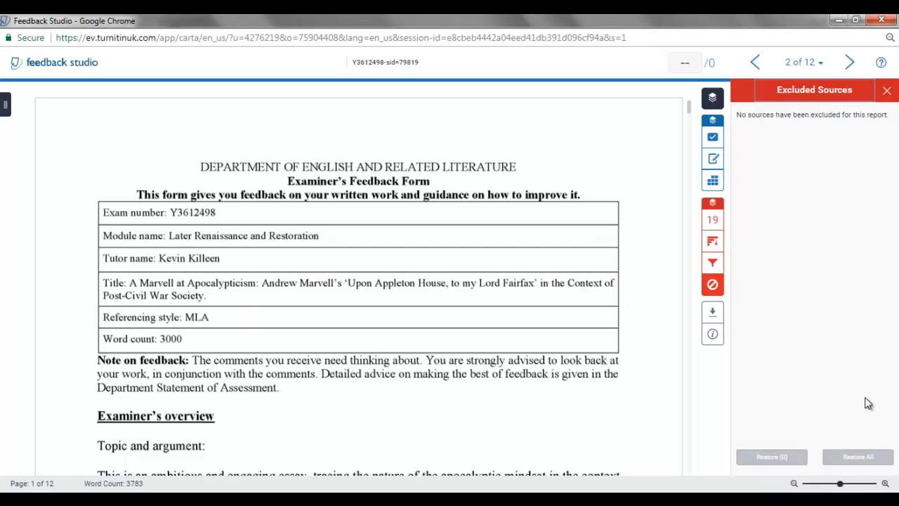
click(712, 220)
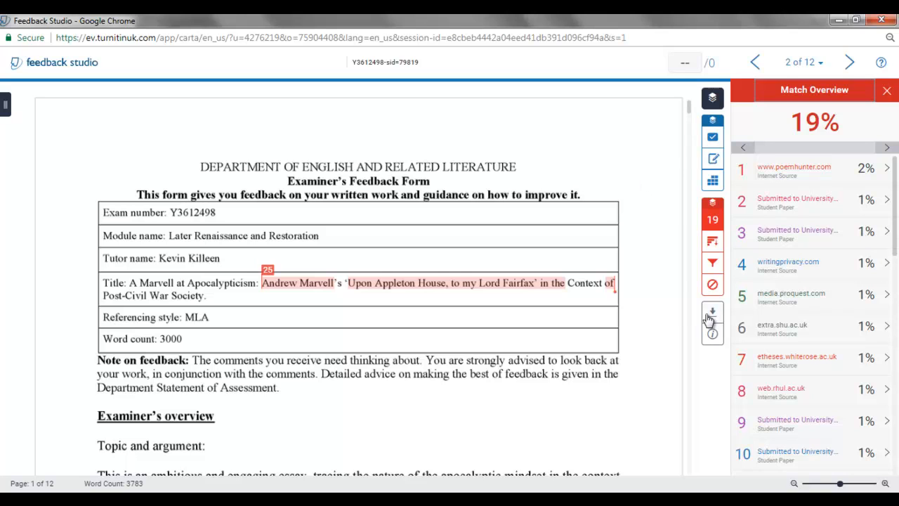
Check the download options for the paper and review its submission details, closing each dialog without downloading or generating a code.
click(713, 314)
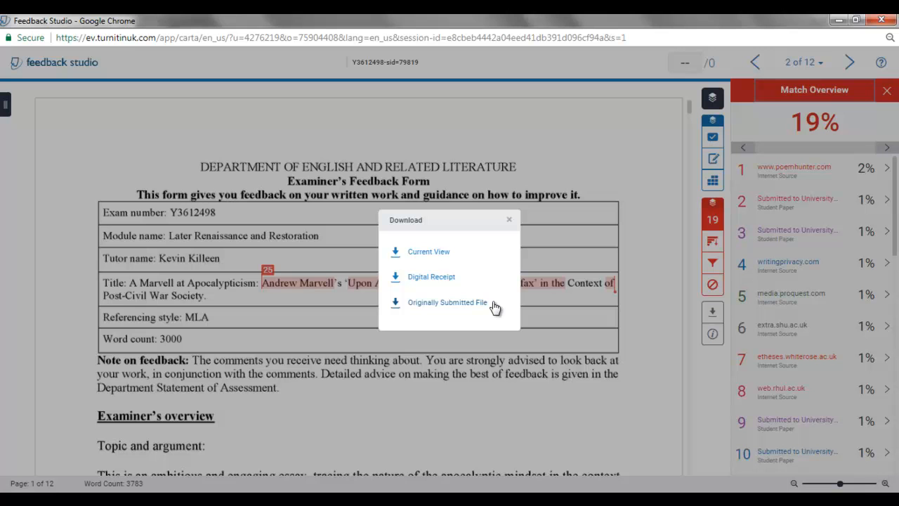
click(509, 220)
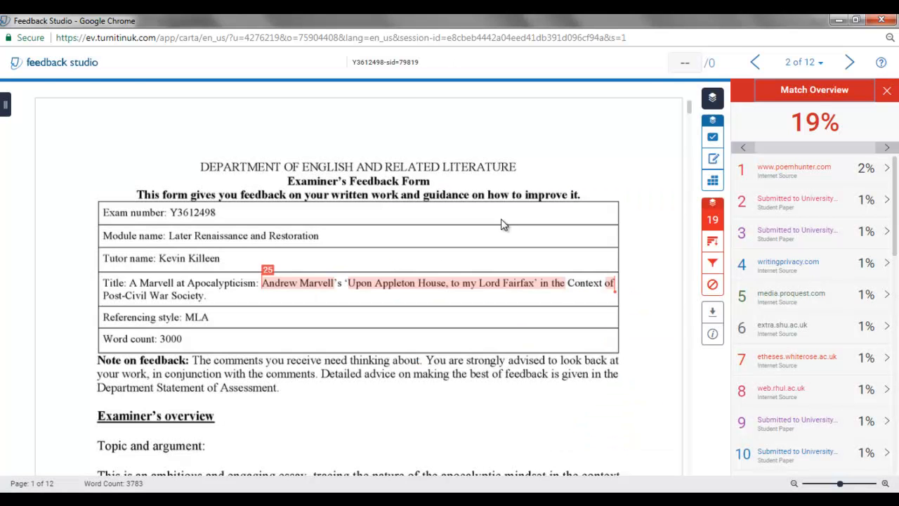
click(713, 335)
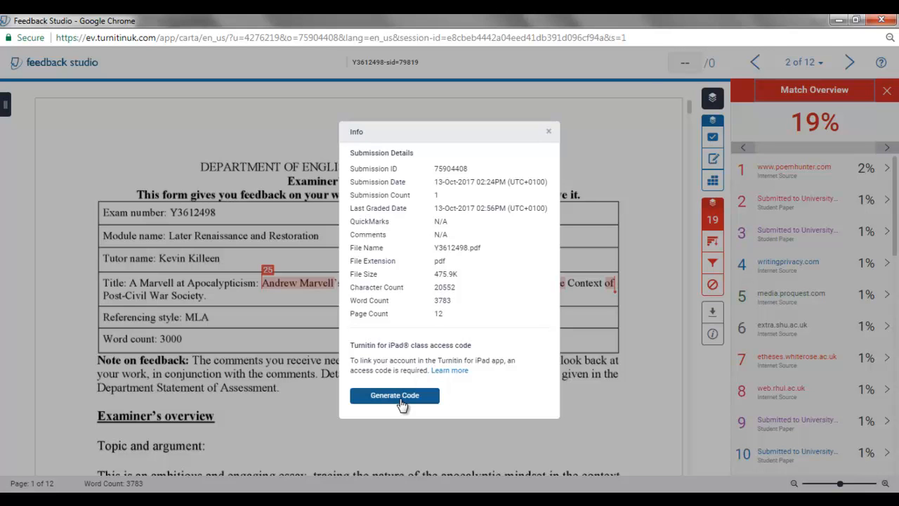
click(549, 131)
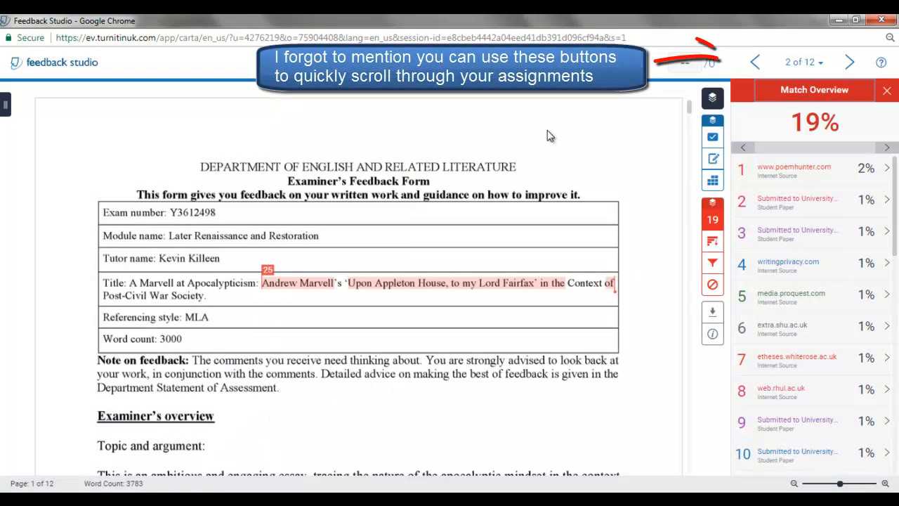
Display the match overview again and examine the highlighted matches in the essay's opening paragraph on page 2.
mouse_move(842, 486)
mouse_down()
mouse_move(807, 484)
mouse_move(868, 489)
mouse_move(847, 485)
mouse_up()
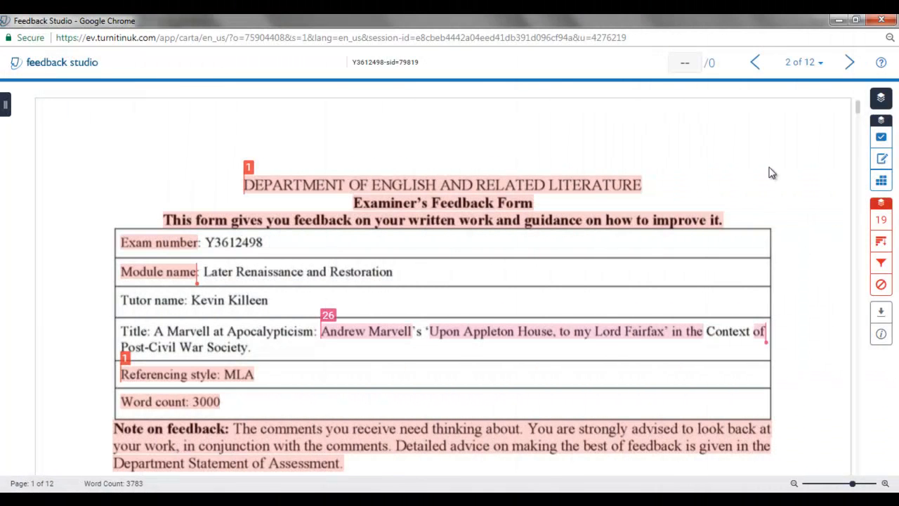
click(881, 219)
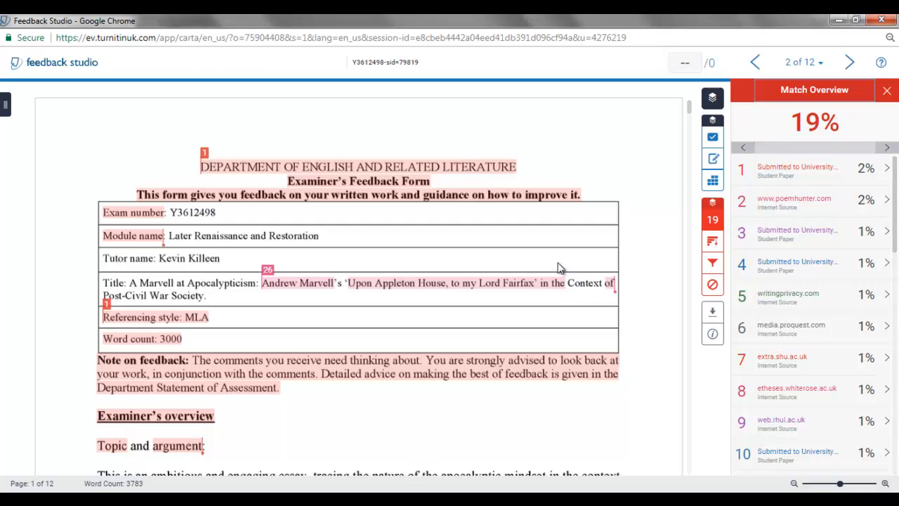
scroll(555, 260, down, 4)
scroll(555, 260, down, 10)
scroll(552, 261, down, 2)
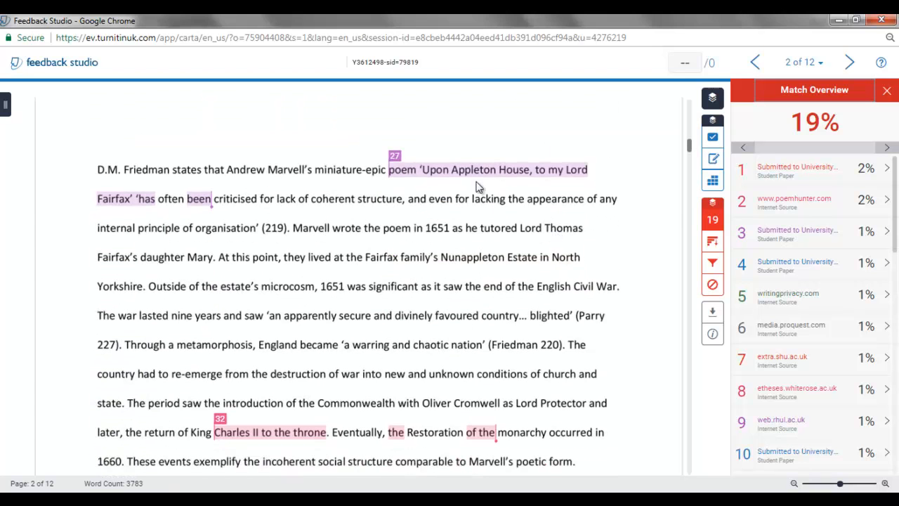
drag(896, 179, 895, 386)
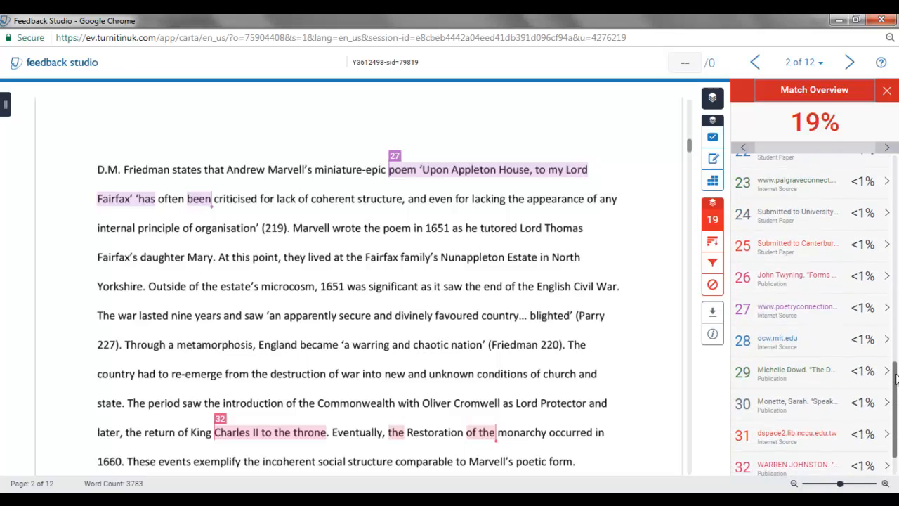
click(787, 314)
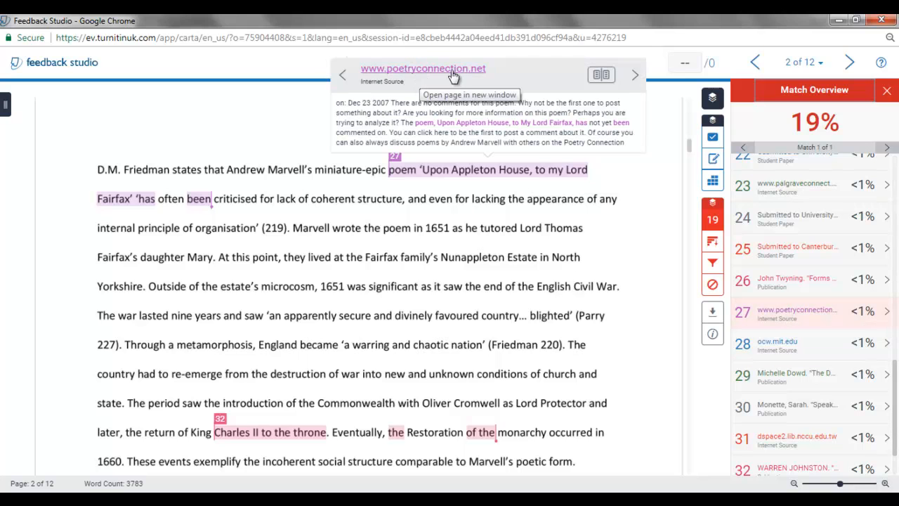
click(601, 74)
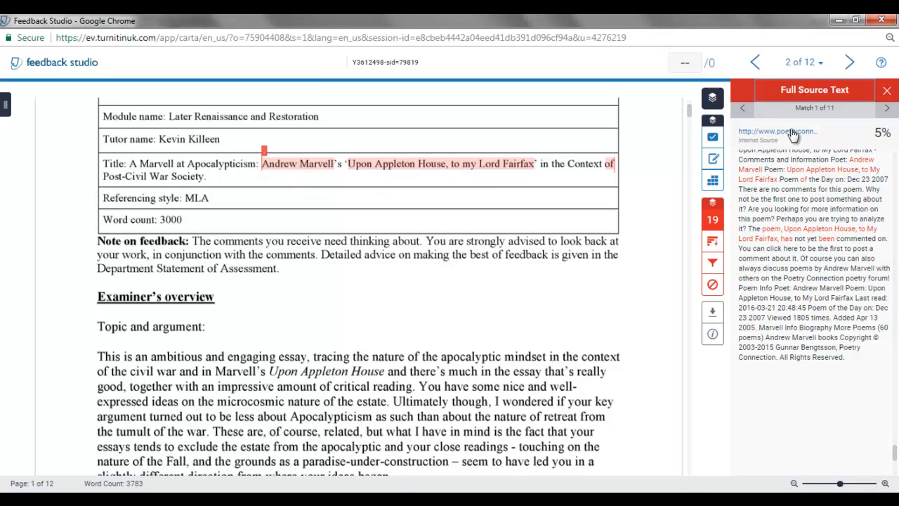
click(886, 108)
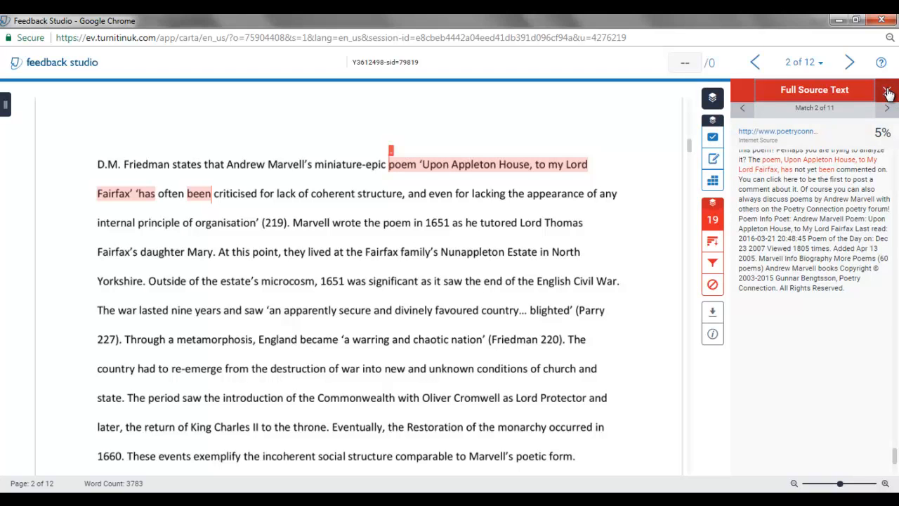
scroll(514, 191, down, 2)
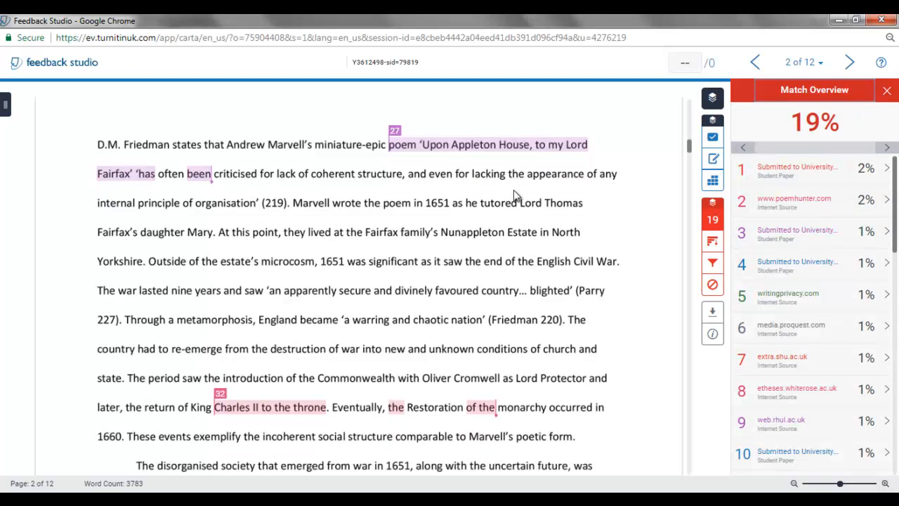
scroll(515, 187, down, 5)
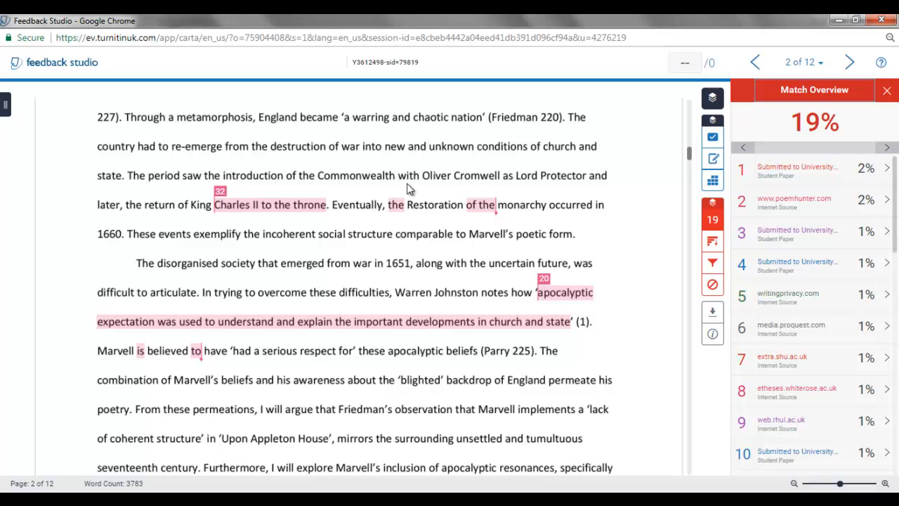
scroll(409, 187, down, 1)
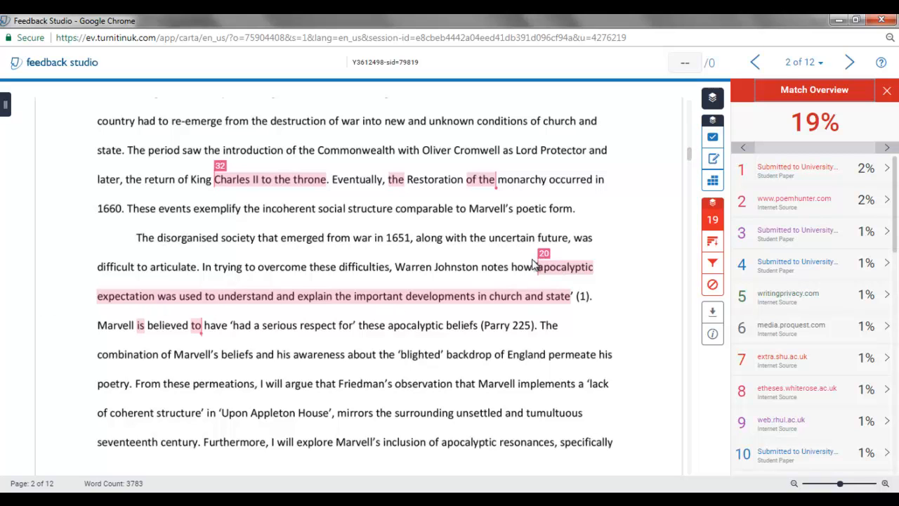
scroll(584, 300, down, 1)
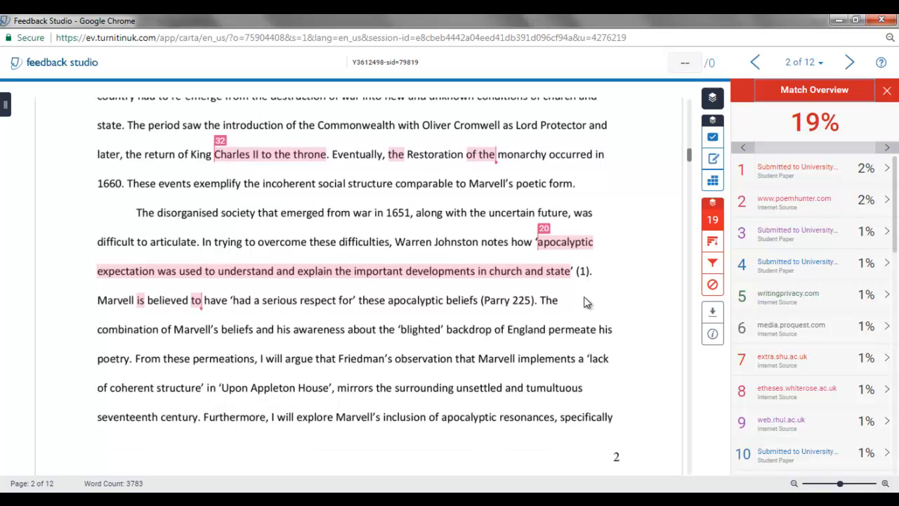
scroll(586, 299, down, 8)
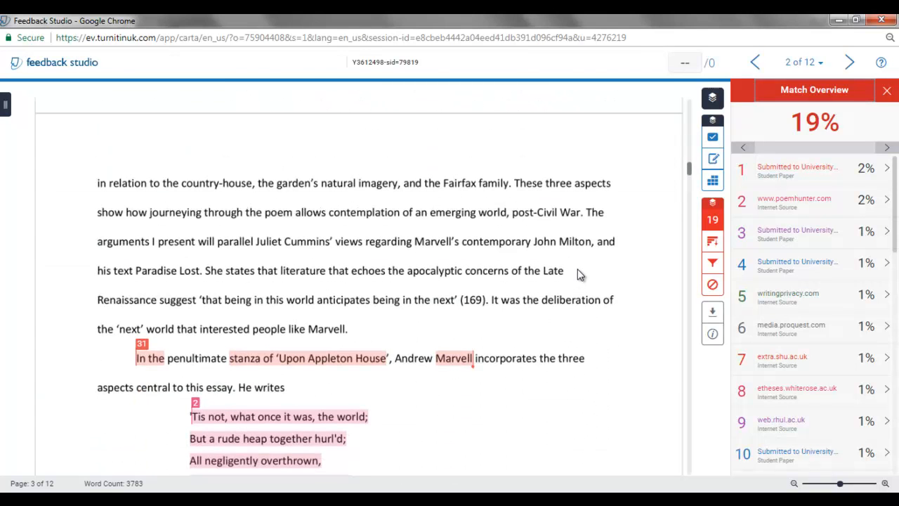
scroll(576, 273, down, 6)
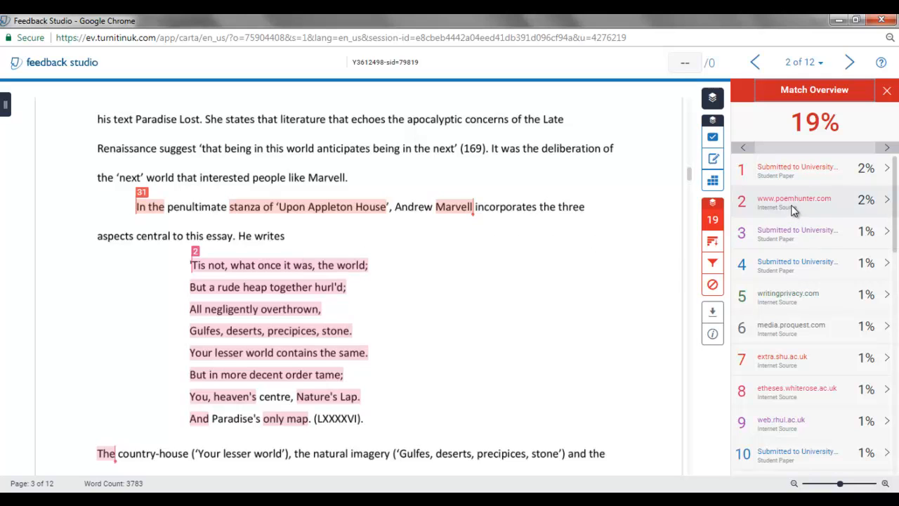
click(890, 203)
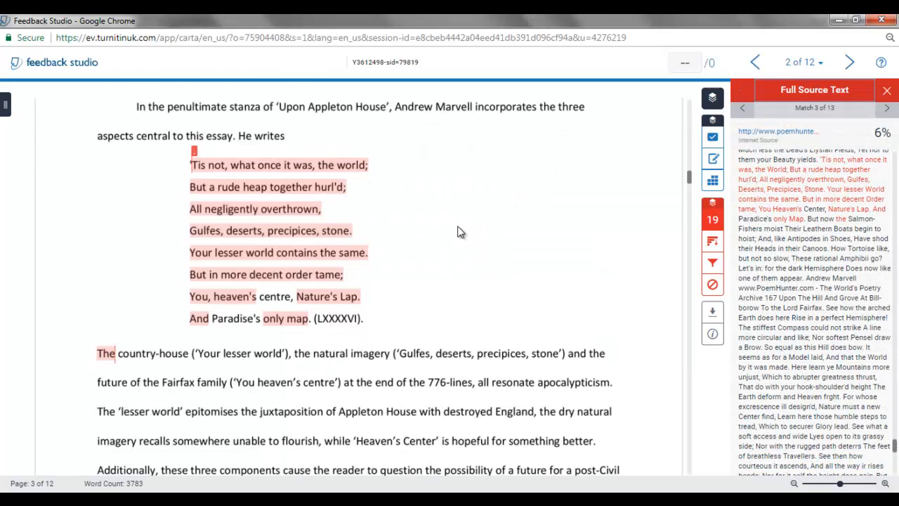
scroll(461, 231, up, 1)
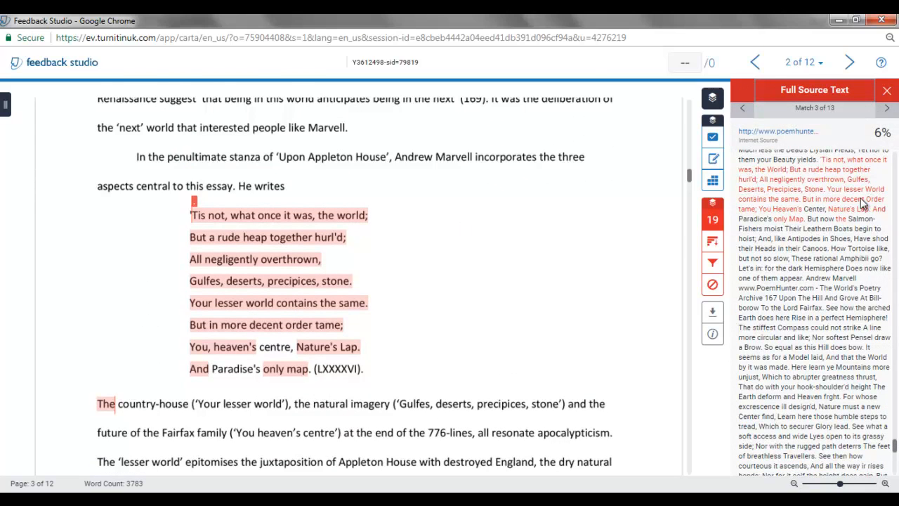
click(887, 94)
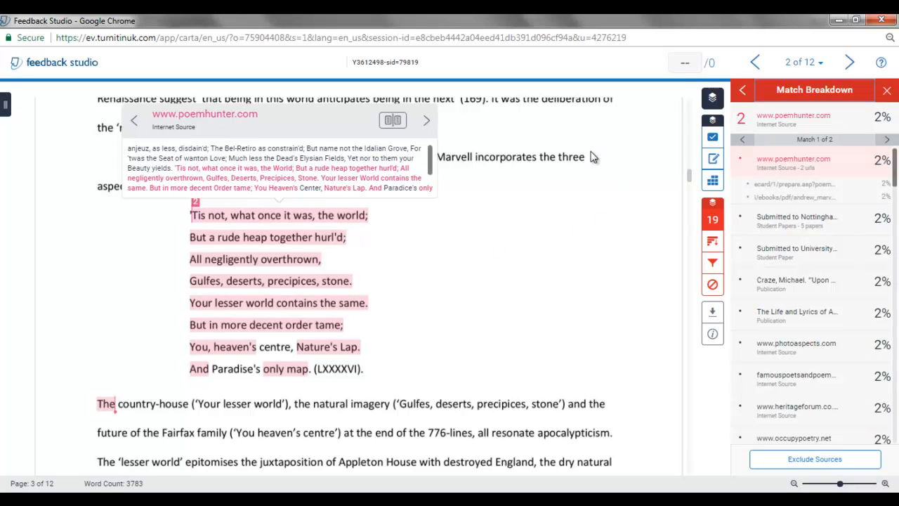
click(835, 121)
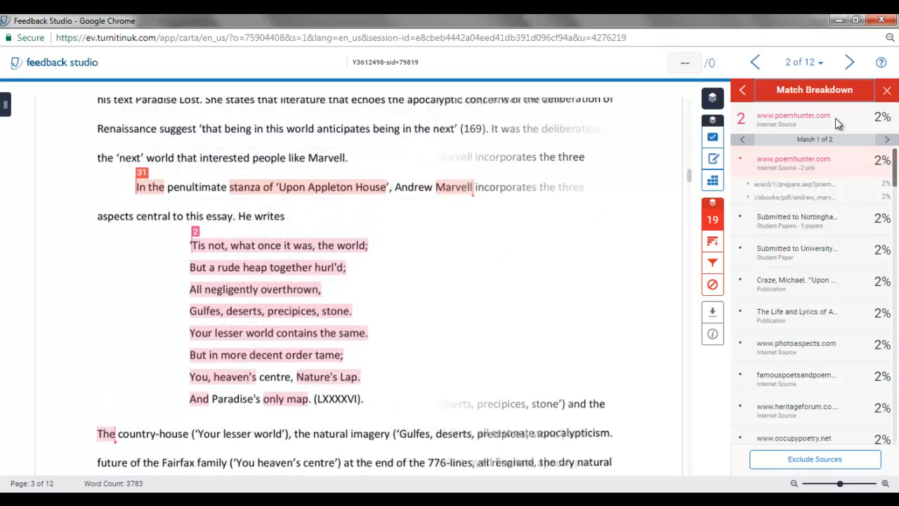
click(836, 121)
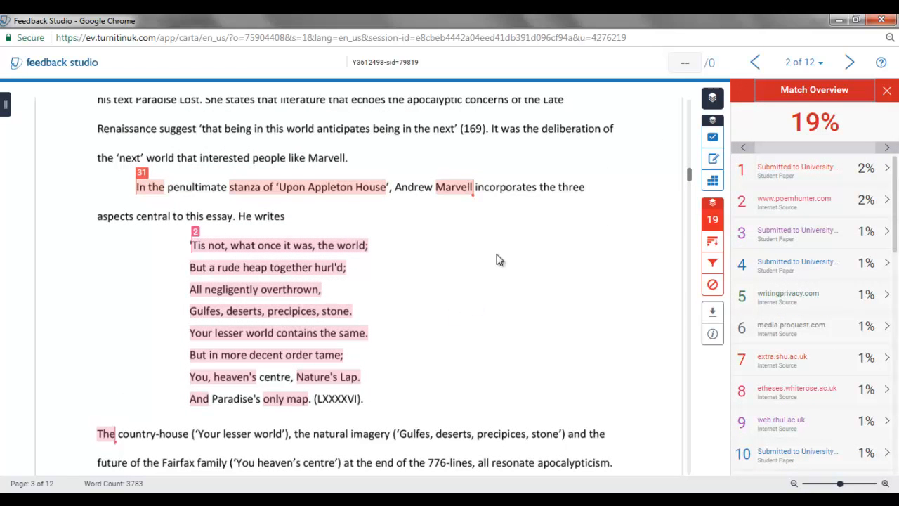
Examine the highlighted quotations and other matches from the end of page 3 through to the bibliography on page 11.
scroll(474, 245, down, 5)
scroll(480, 228, down, 2)
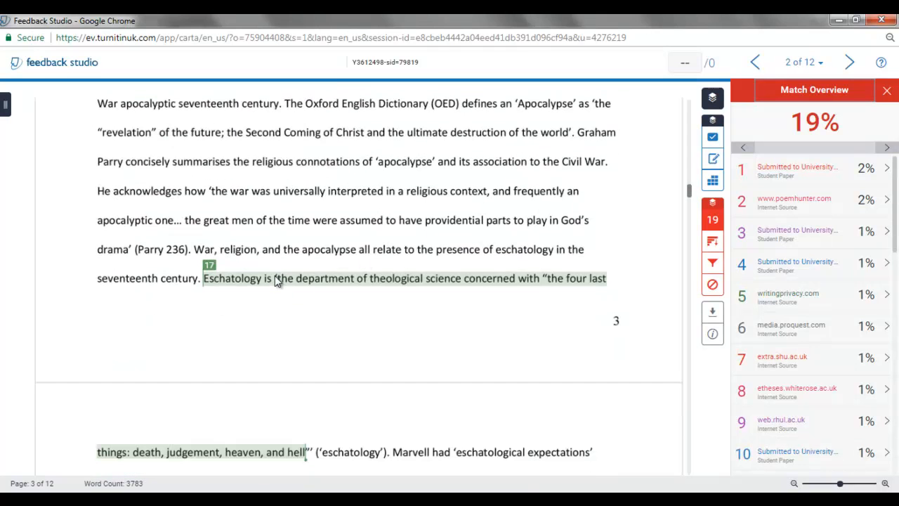
scroll(347, 299, down, 4)
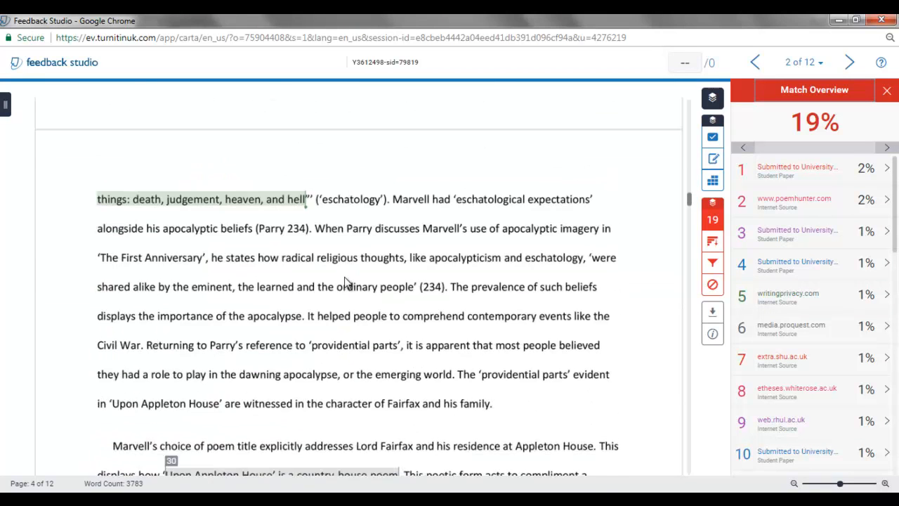
scroll(323, 203, down, 1)
scroll(317, 204, down, 10)
scroll(314, 205, up, 1)
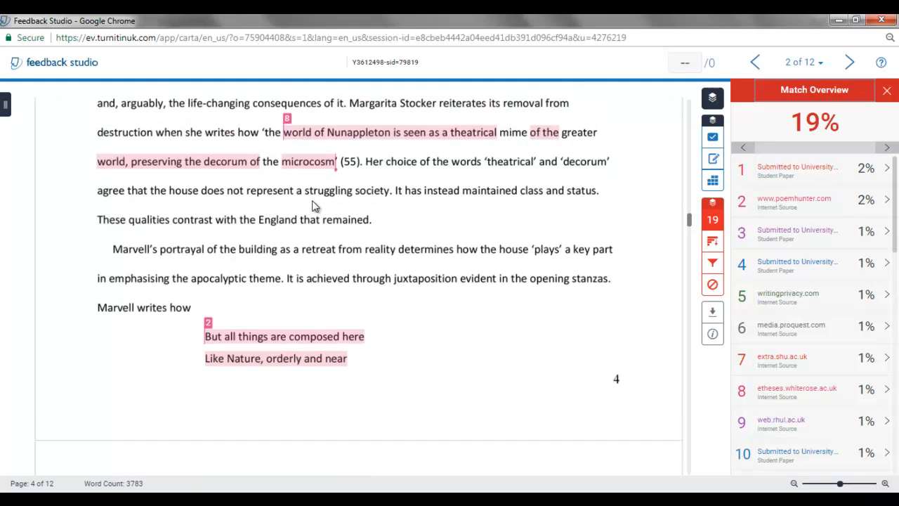
scroll(361, 163, down, 1)
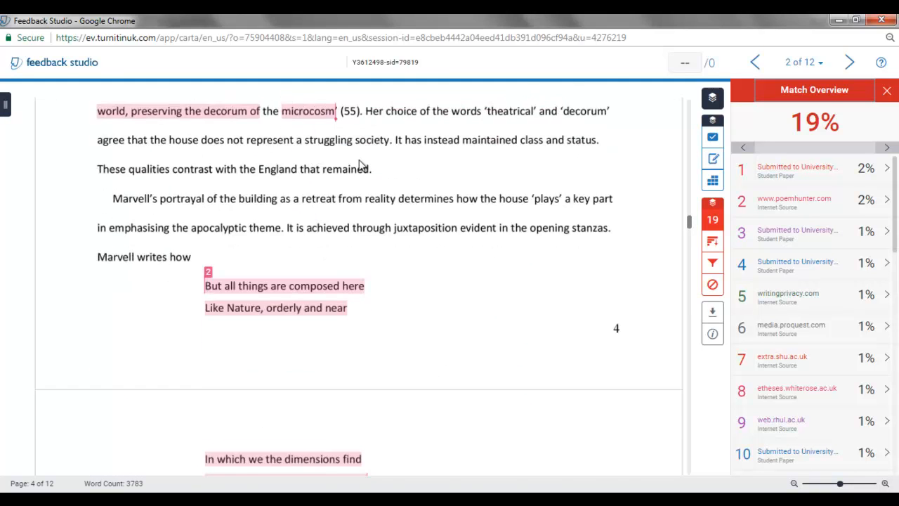
scroll(356, 169, down, 3)
scroll(336, 203, down, 3)
scroll(336, 203, down, 15)
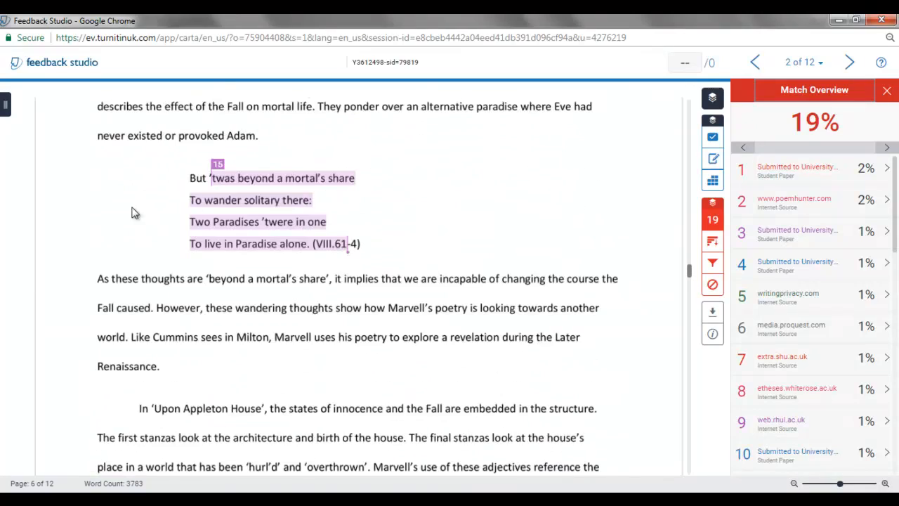
scroll(337, 218, down, 10)
scroll(324, 211, down, 3)
scroll(452, 263, down, 15)
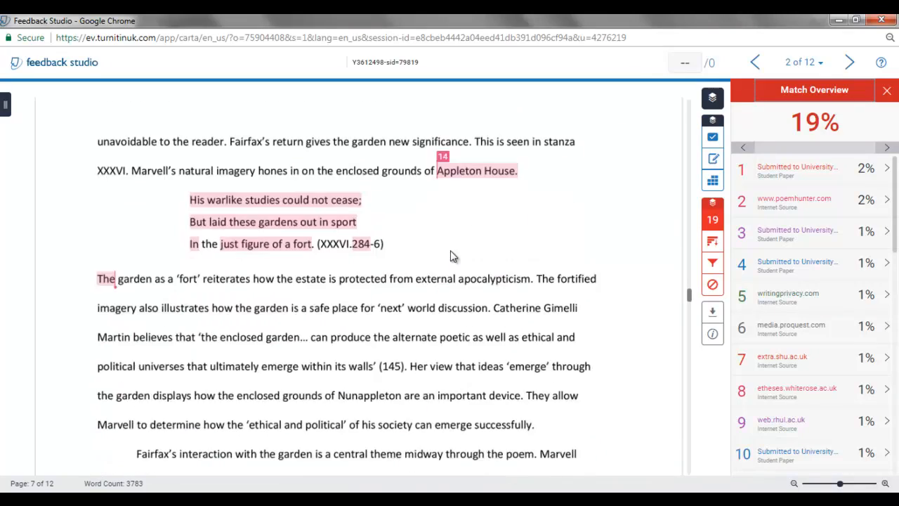
scroll(452, 242, down, 15)
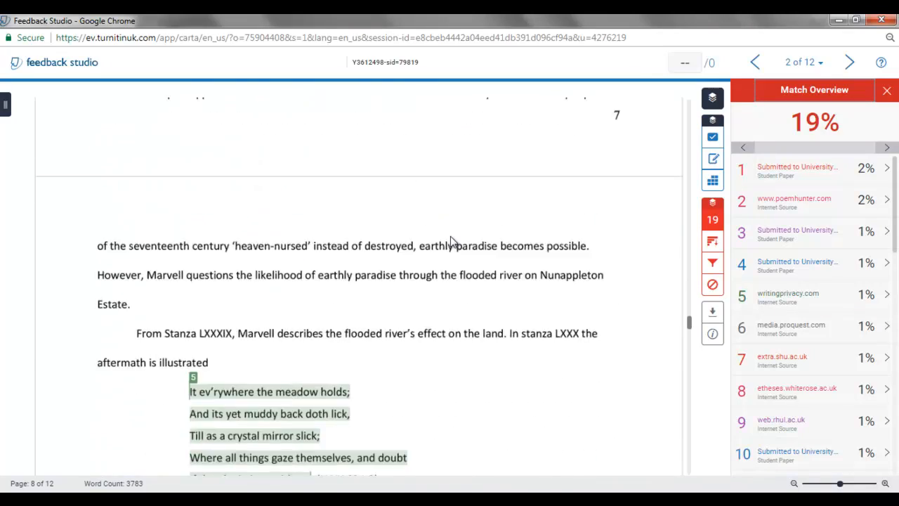
scroll(452, 243, down, 1)
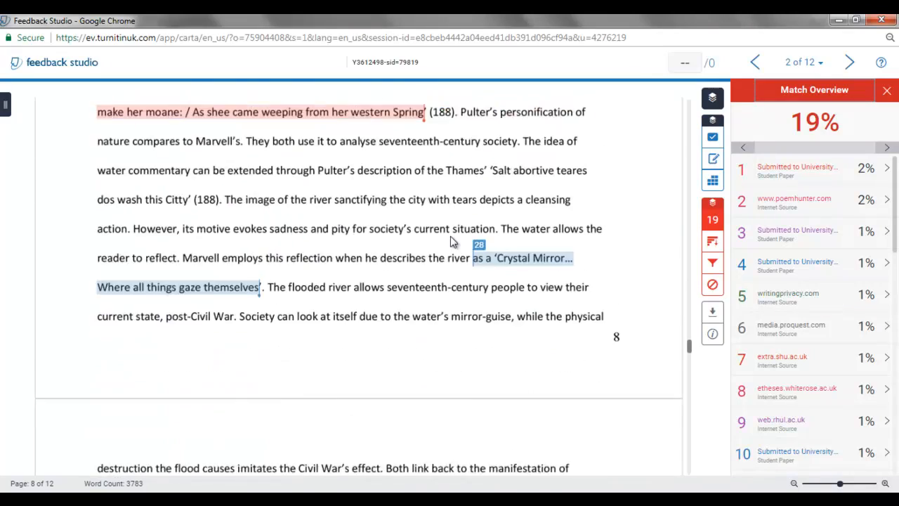
scroll(452, 242, up, 2)
scroll(548, 204, down, 5)
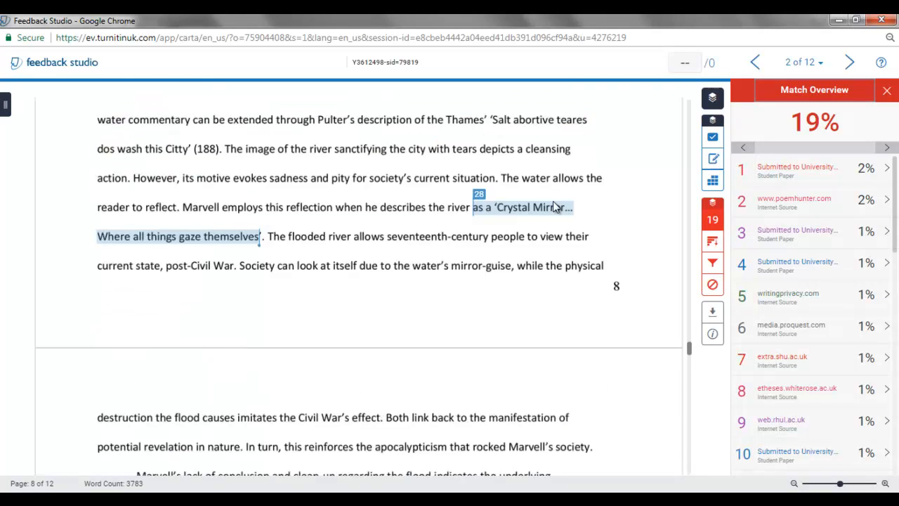
drag(688, 357, 691, 397)
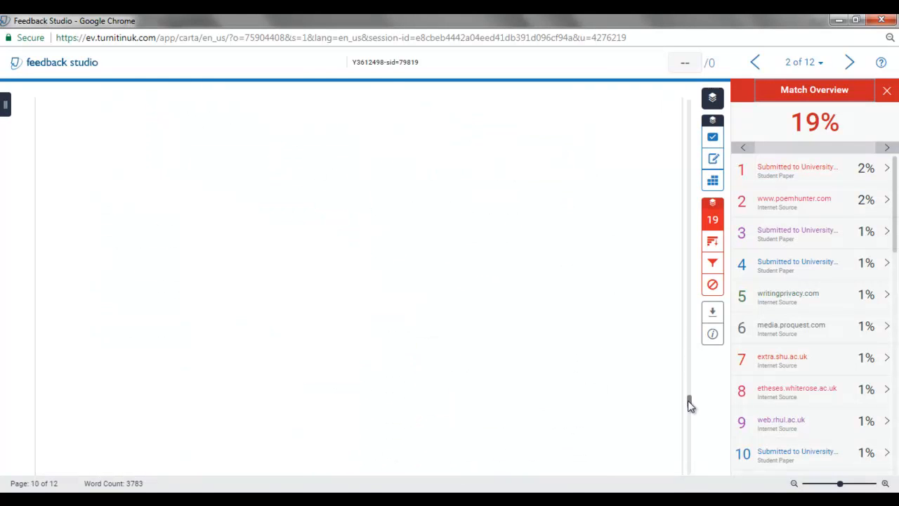
scroll(545, 325, down, 2)
scroll(546, 323, down, 7)
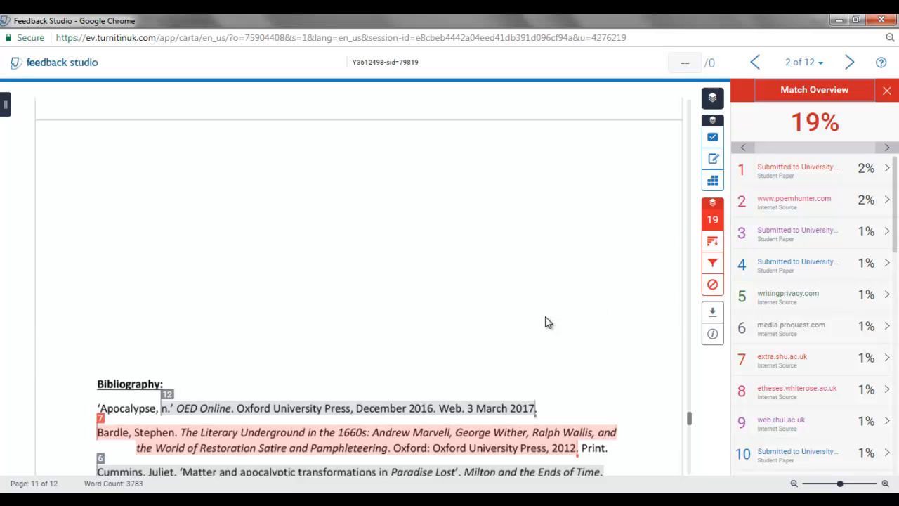